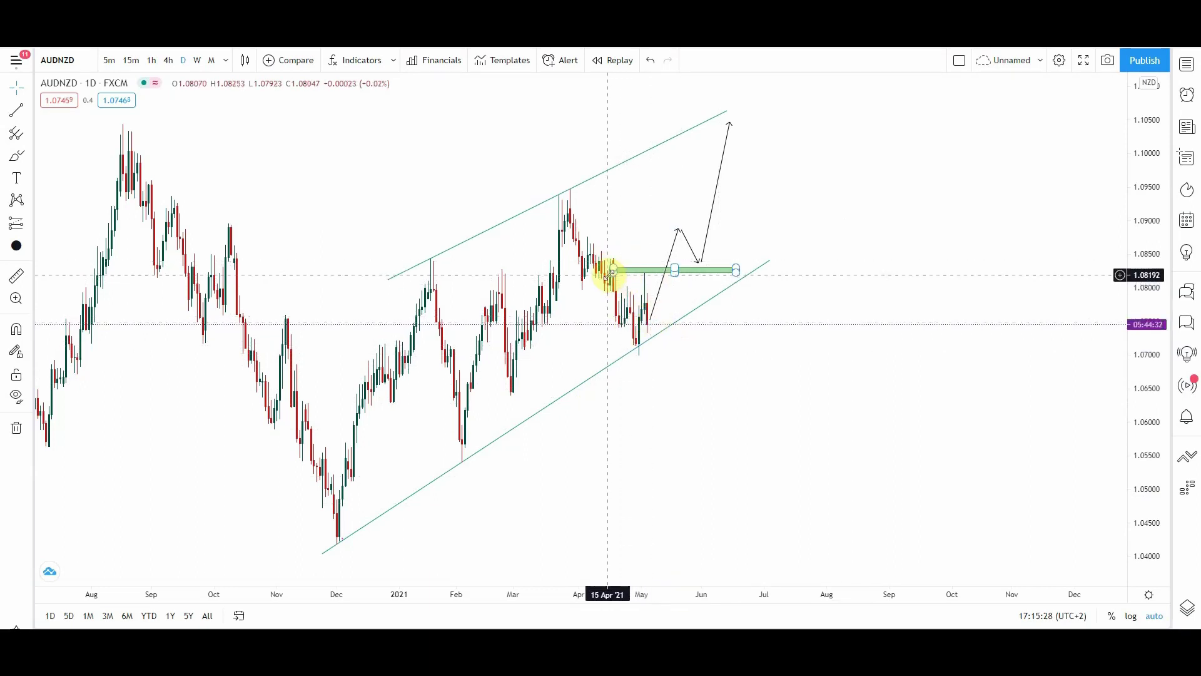
# - With the Brush, sketch magenta strokes rising from the lower channel line into the green zone
pyautogui.click(639, 346)
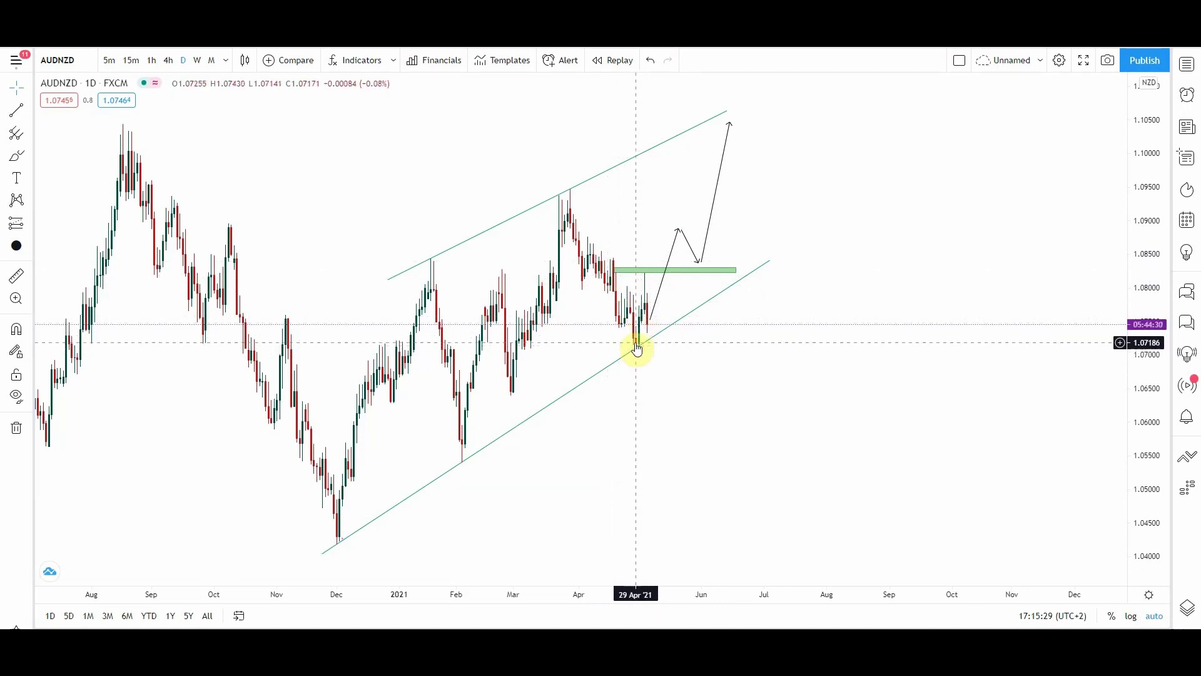
pyautogui.click(17, 157)
pyautogui.moveTo(638, 343); pyautogui.dragTo(647, 274)
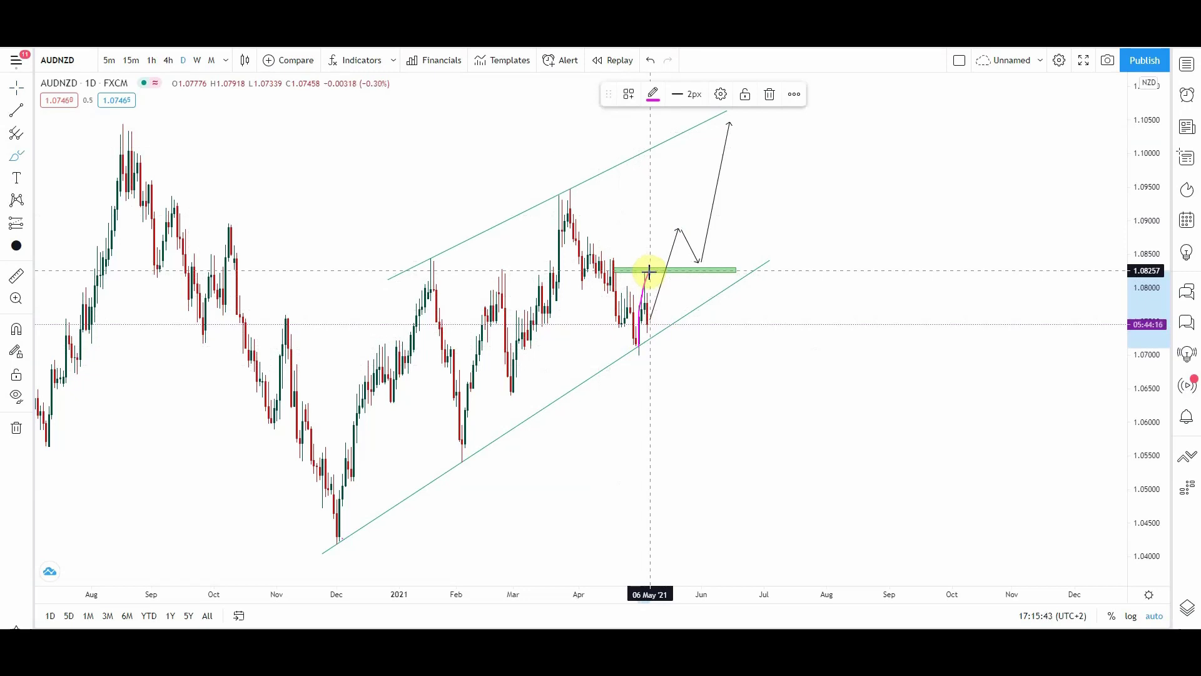
pyautogui.moveTo(649, 270); pyautogui.dragTo(655, 286)
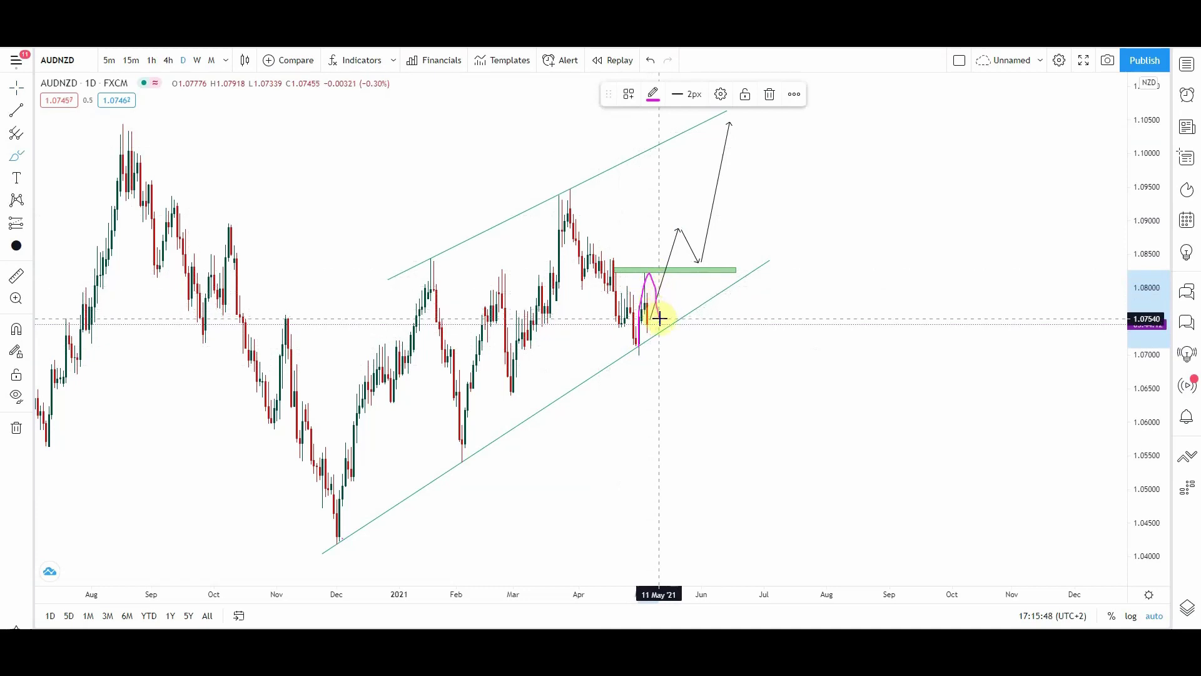
pyautogui.moveTo(637, 327)
pyautogui.mouseDown()
pyautogui.moveTo(647, 276)
pyautogui.moveTo(661, 319)
pyautogui.mouseUp()
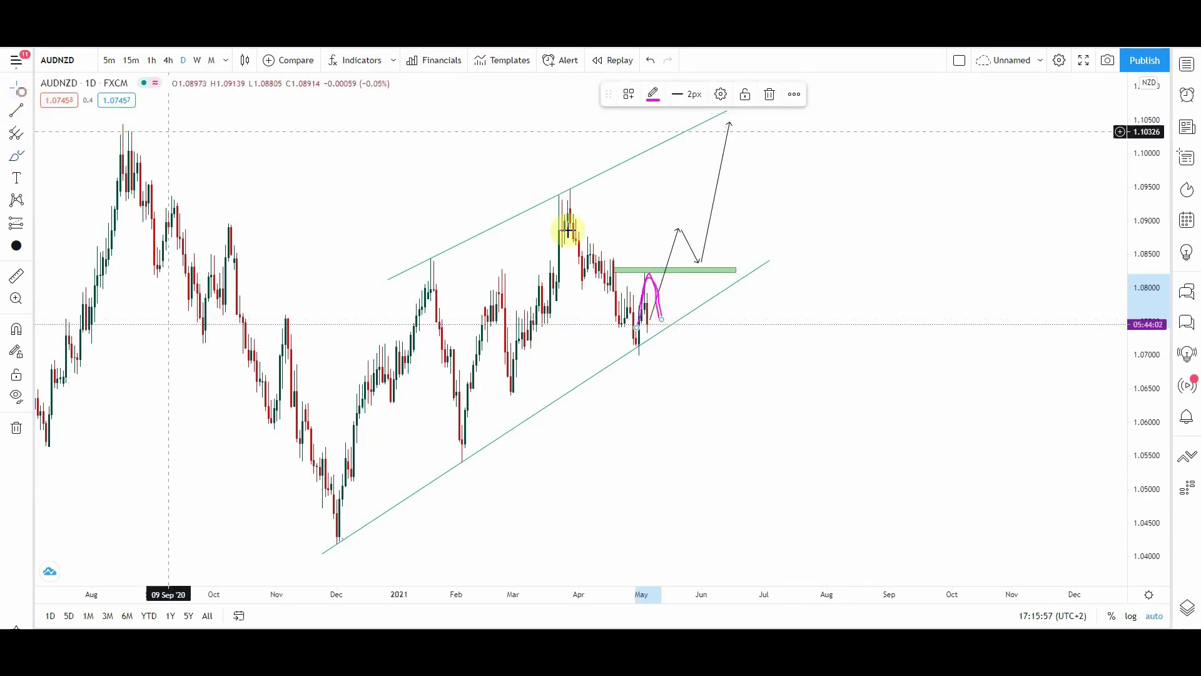
# - Shift the green zone slightly earlier in time, then deselect it
pyautogui.click(646, 267)
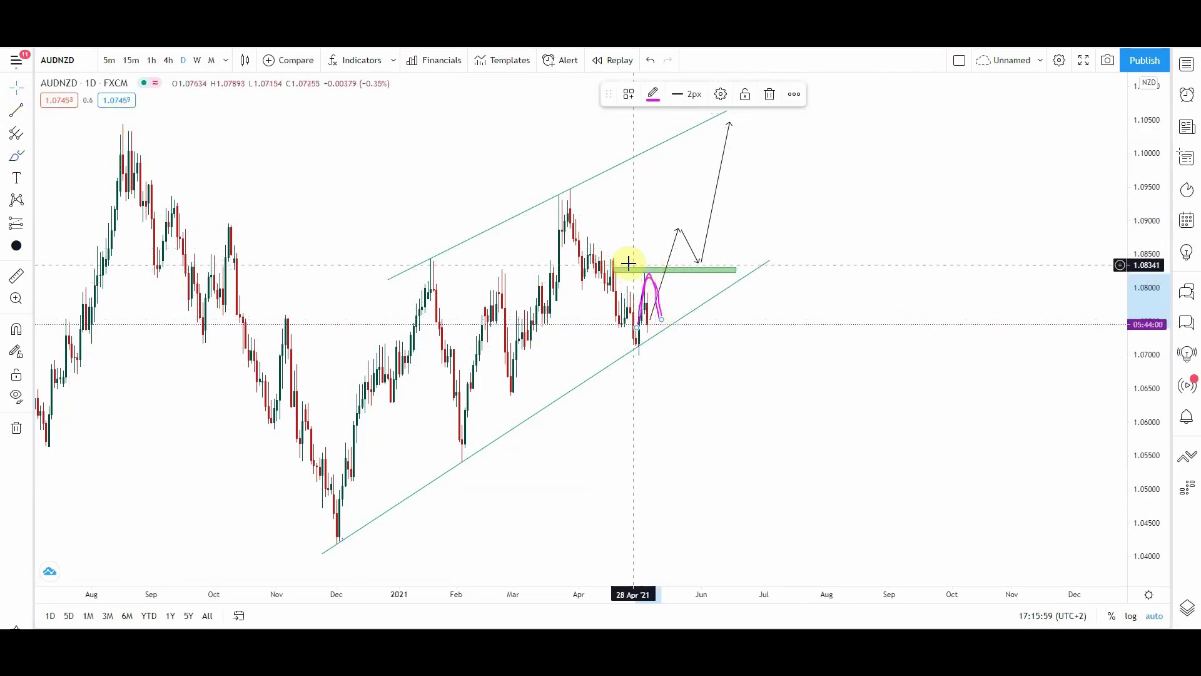
pyautogui.click(677, 273)
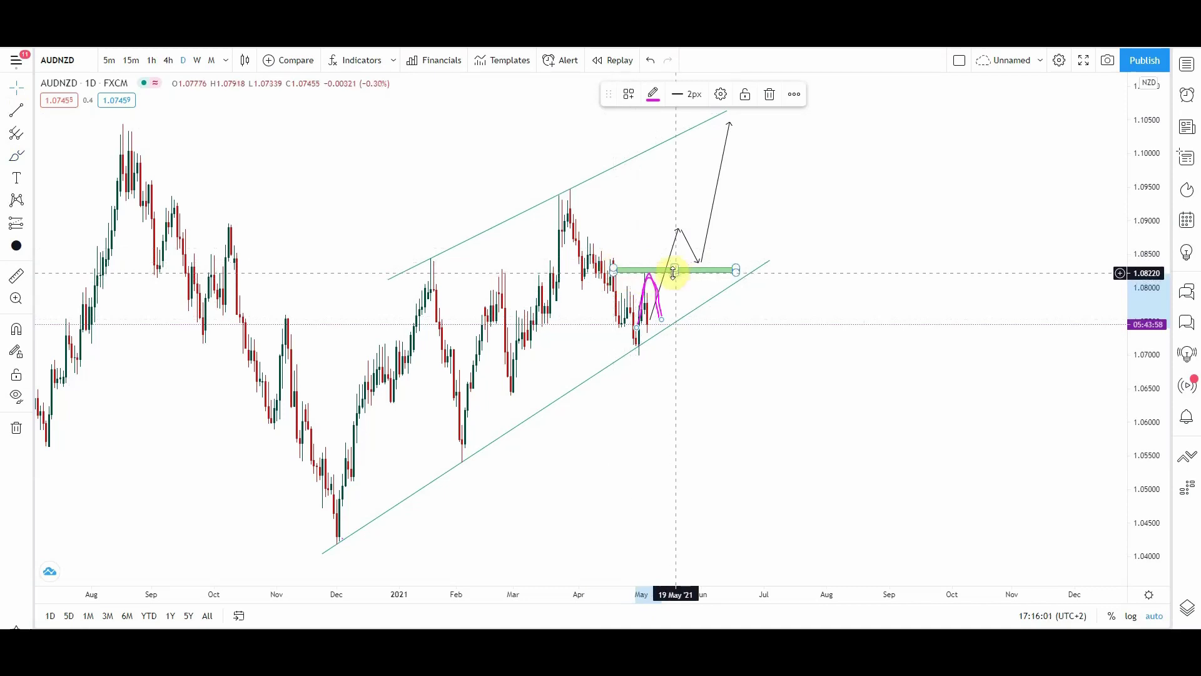
pyautogui.click(686, 271)
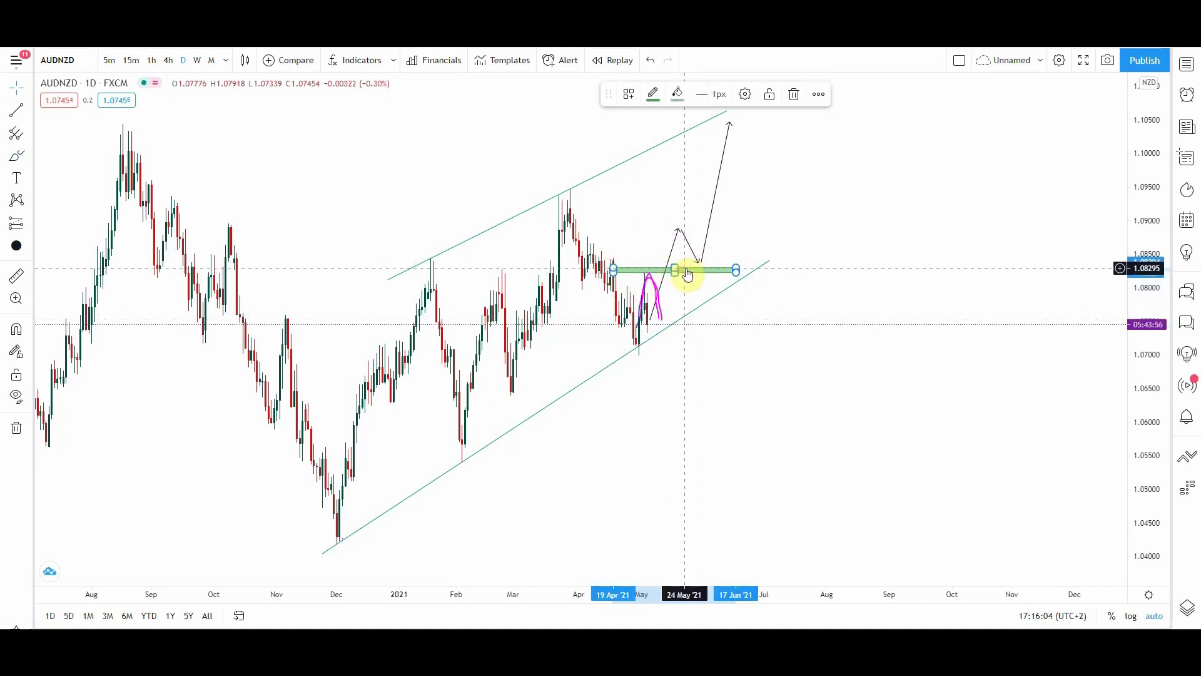
pyautogui.moveTo(687, 273)
pyautogui.mouseDown()
pyautogui.moveTo(692, 241)
pyautogui.moveTo(668, 257)
pyautogui.moveTo(683, 274)
pyautogui.mouseUp()
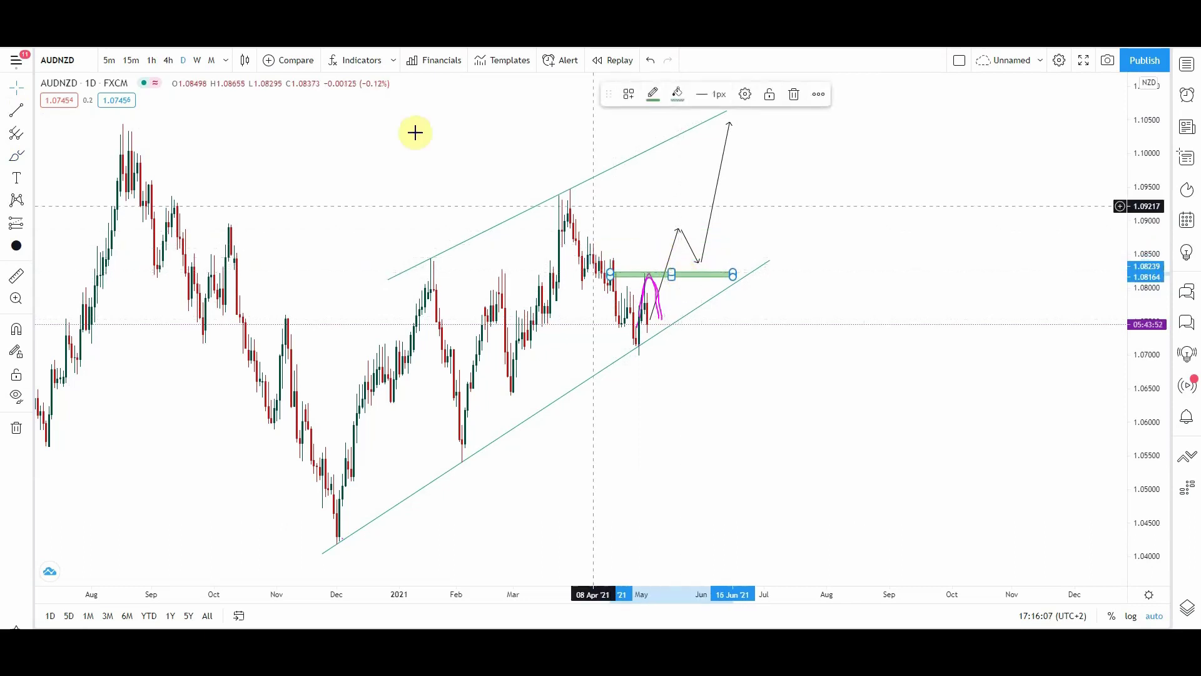
pyautogui.click(17, 115)
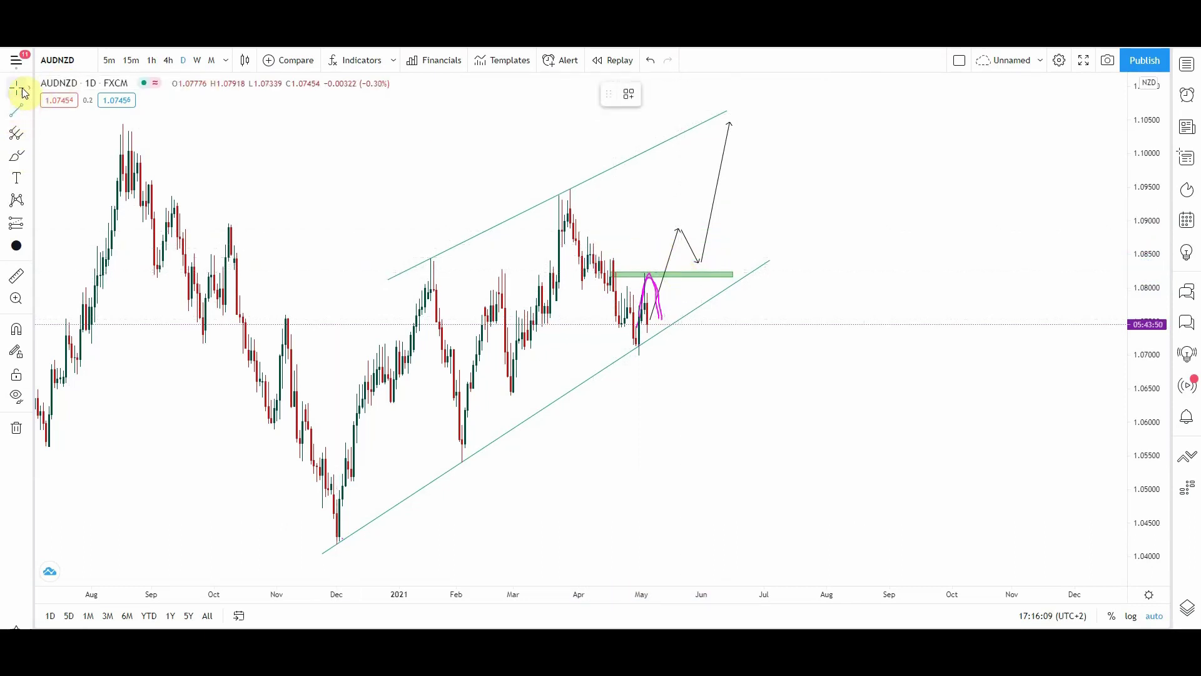
# - Delete the magenta sketch strokes using the trash icon
pyautogui.click(659, 309)
pyautogui.click(769, 94)
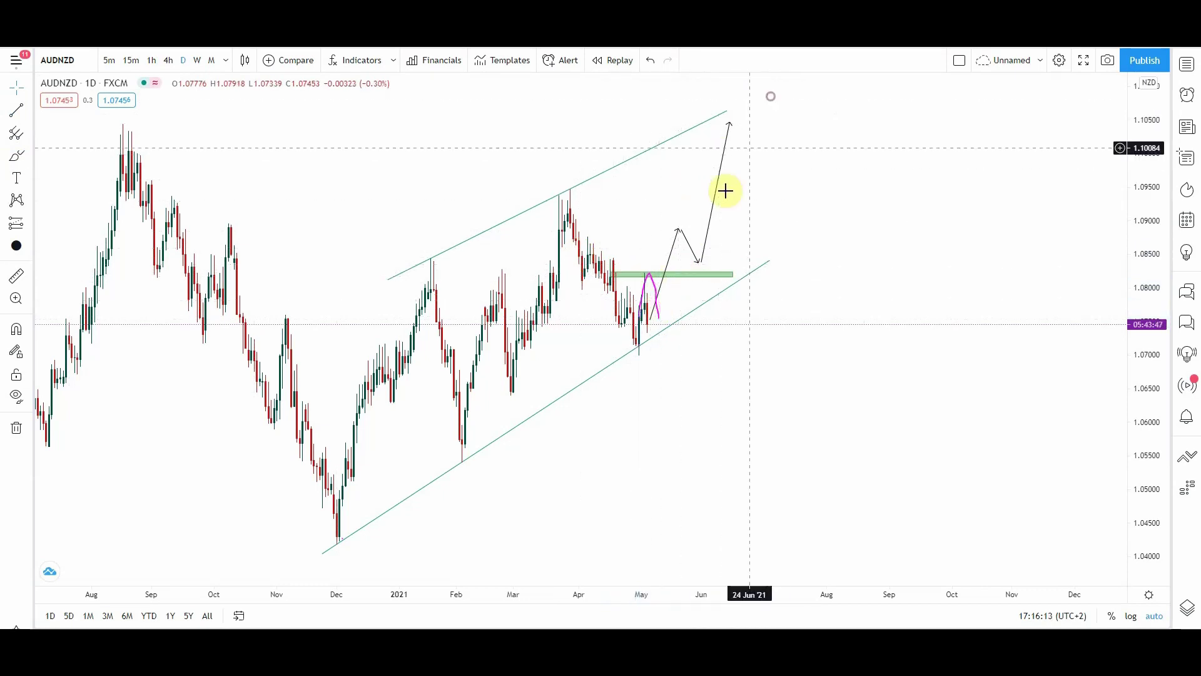
pyautogui.click(650, 281)
pyautogui.click(764, 95)
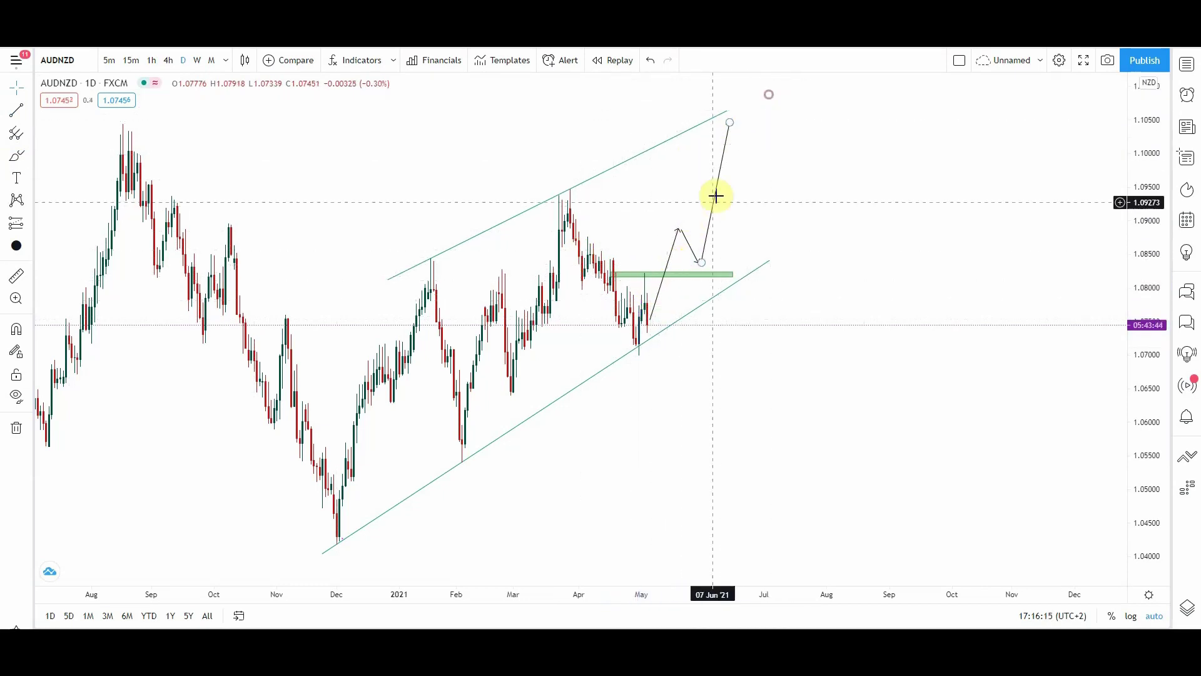
# - Draw and delete a trial stroke from the green zone to the channel floor, then show the shapes list
pyautogui.click(680, 275)
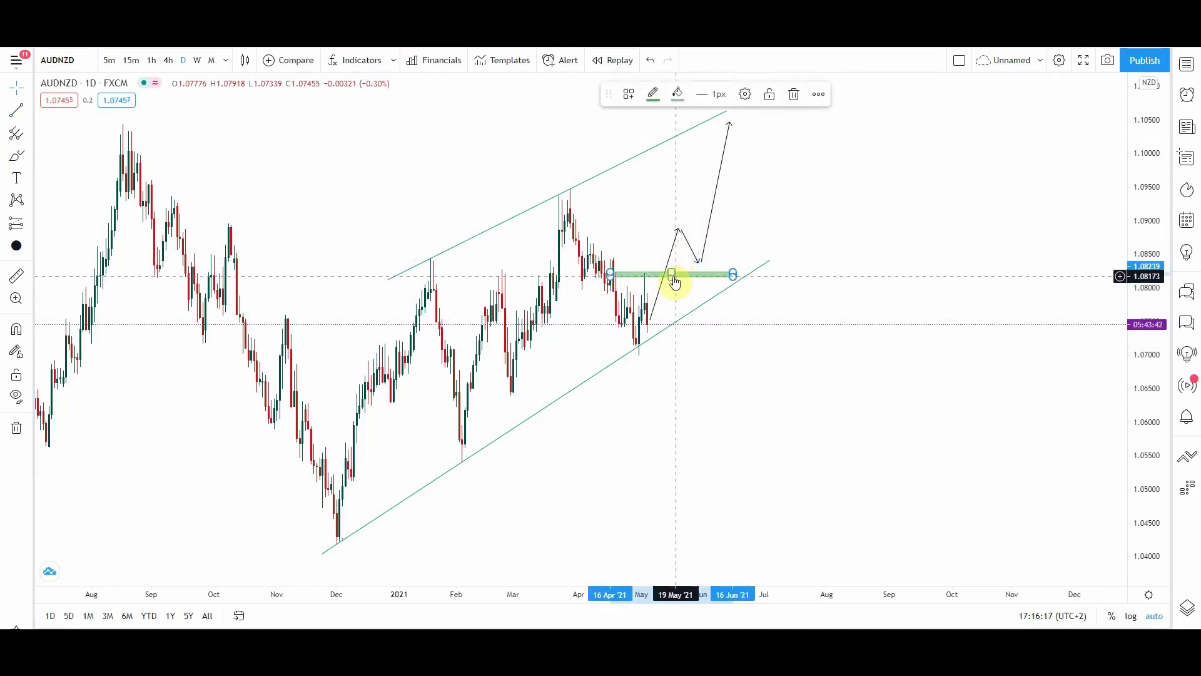
pyautogui.click(18, 155)
pyautogui.moveTo(616, 278)
pyautogui.mouseDown()
pyautogui.moveTo(633, 346)
pyautogui.moveTo(646, 275)
pyautogui.moveTo(654, 324)
pyautogui.mouseUp()
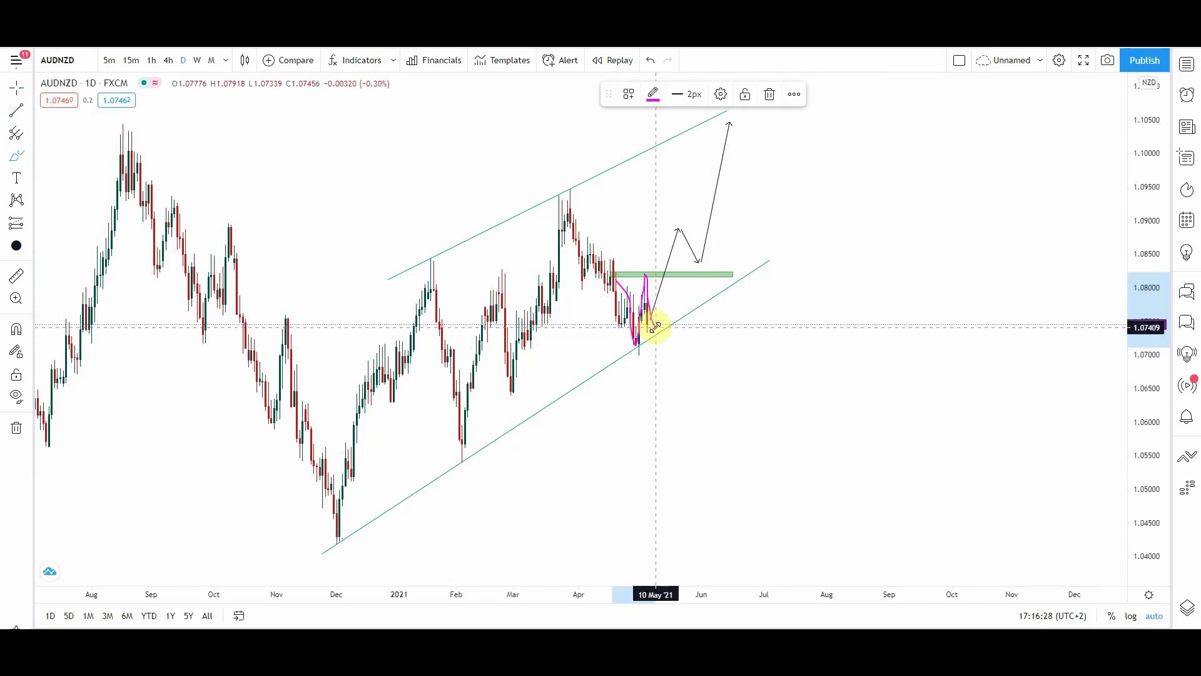
pyautogui.click(768, 95)
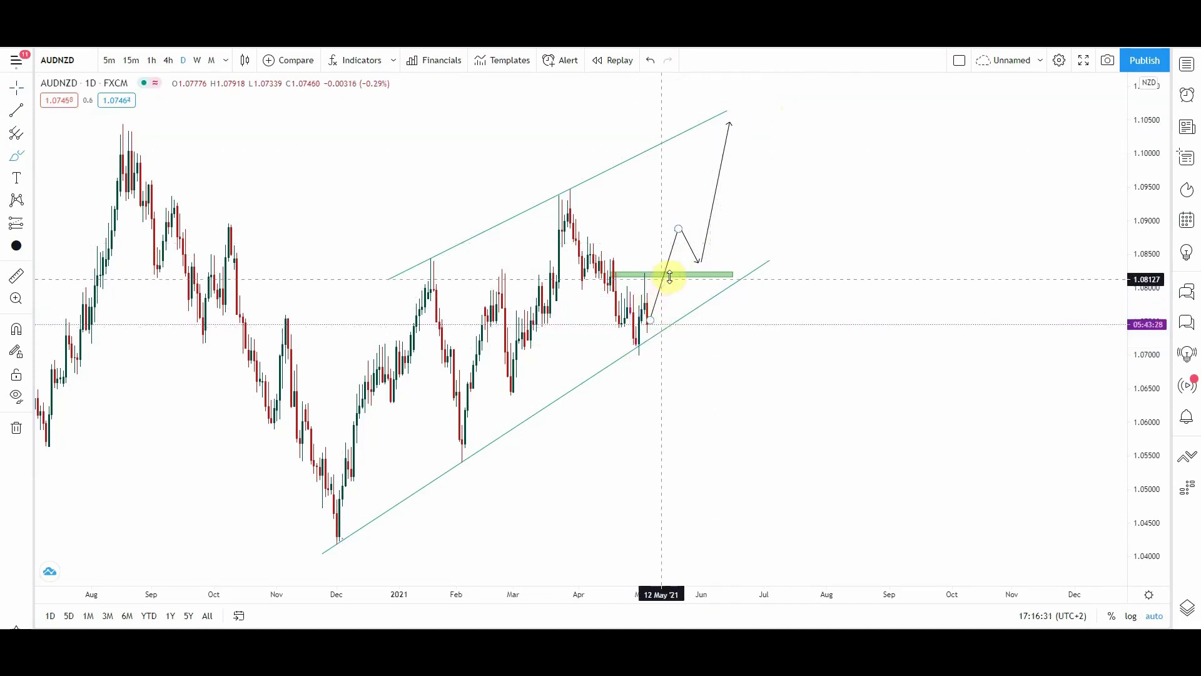
pyautogui.click(19, 154)
# - Draw a thin green Rectangle near 1.070 along the channel floor, 22 Apr to 16 Jun
pyautogui.click(19, 155)
pyautogui.click(20, 156)
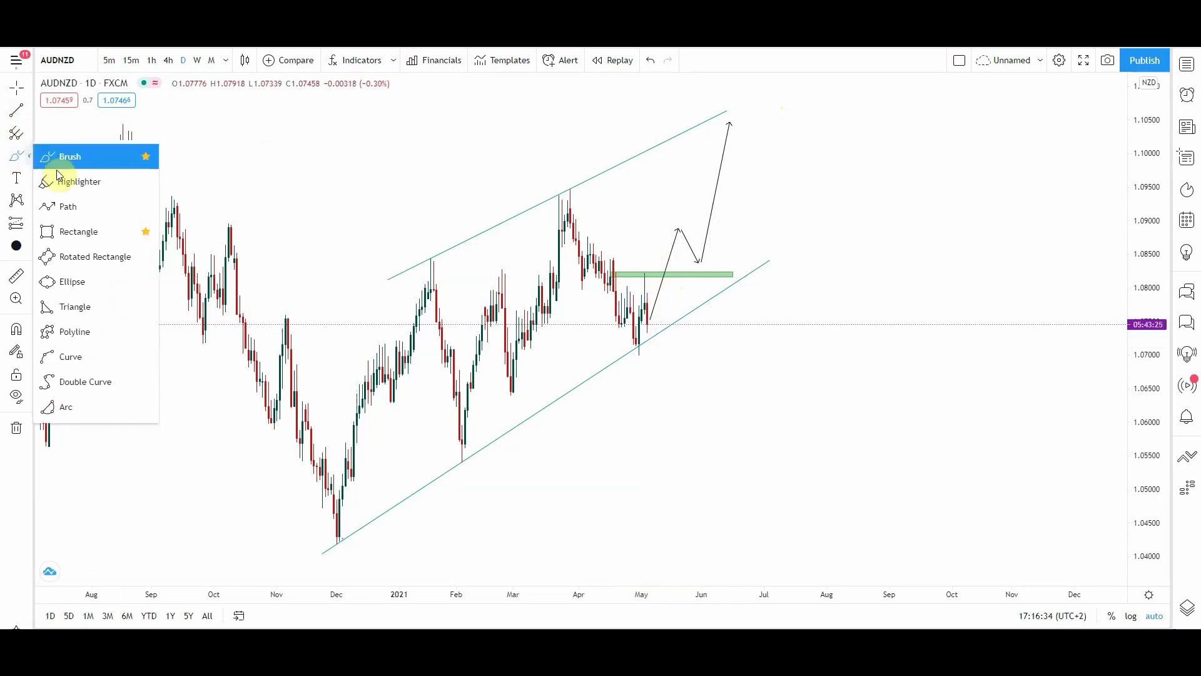
pyautogui.click(22, 159)
pyautogui.click(21, 156)
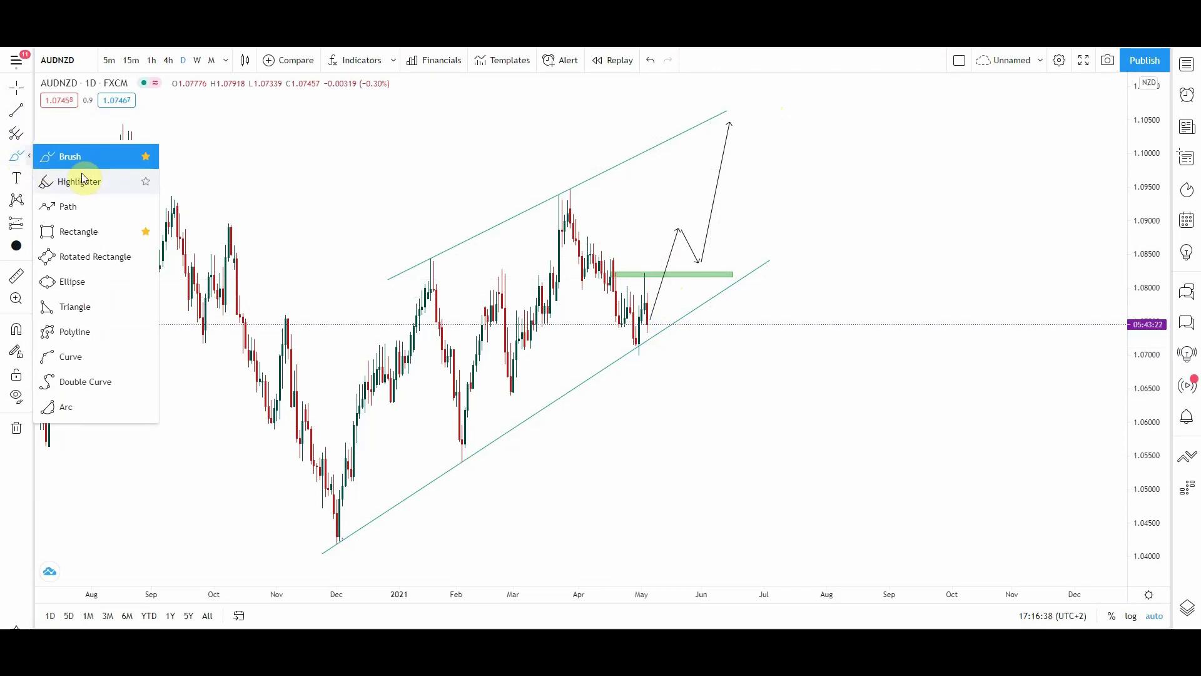
pyautogui.click(76, 230)
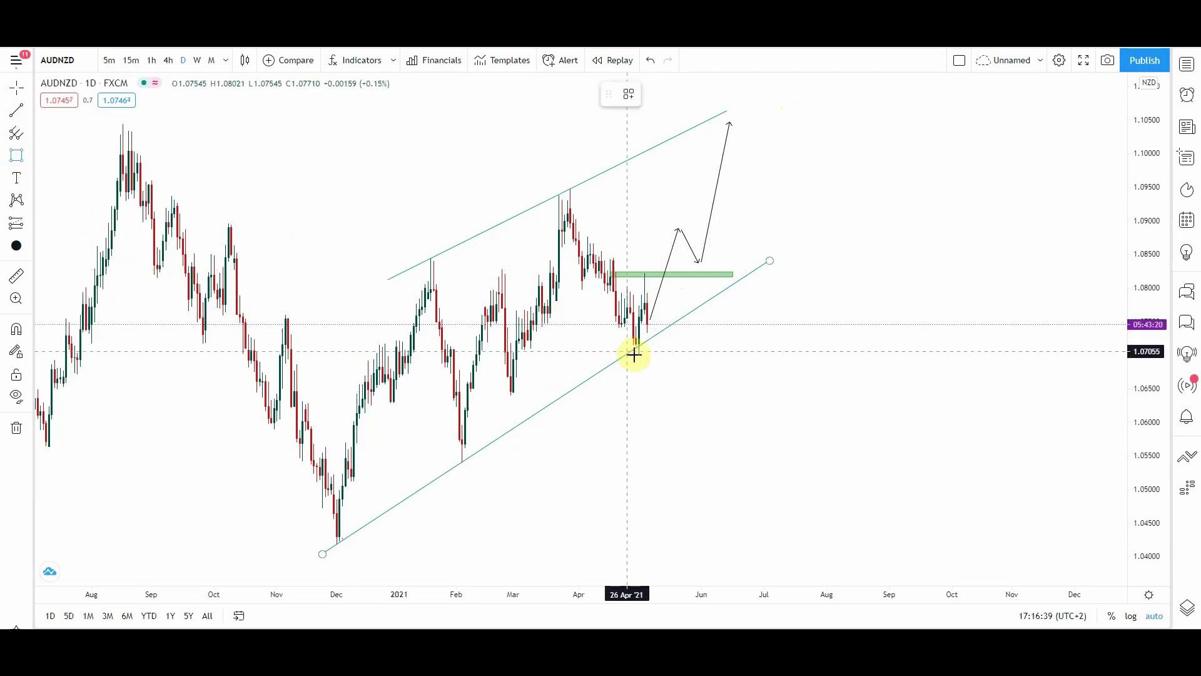
pyautogui.moveTo(620, 354)
pyautogui.mouseDown()
pyautogui.moveTo(850, 350)
pyautogui.moveTo(733, 350)
pyautogui.mouseUp()
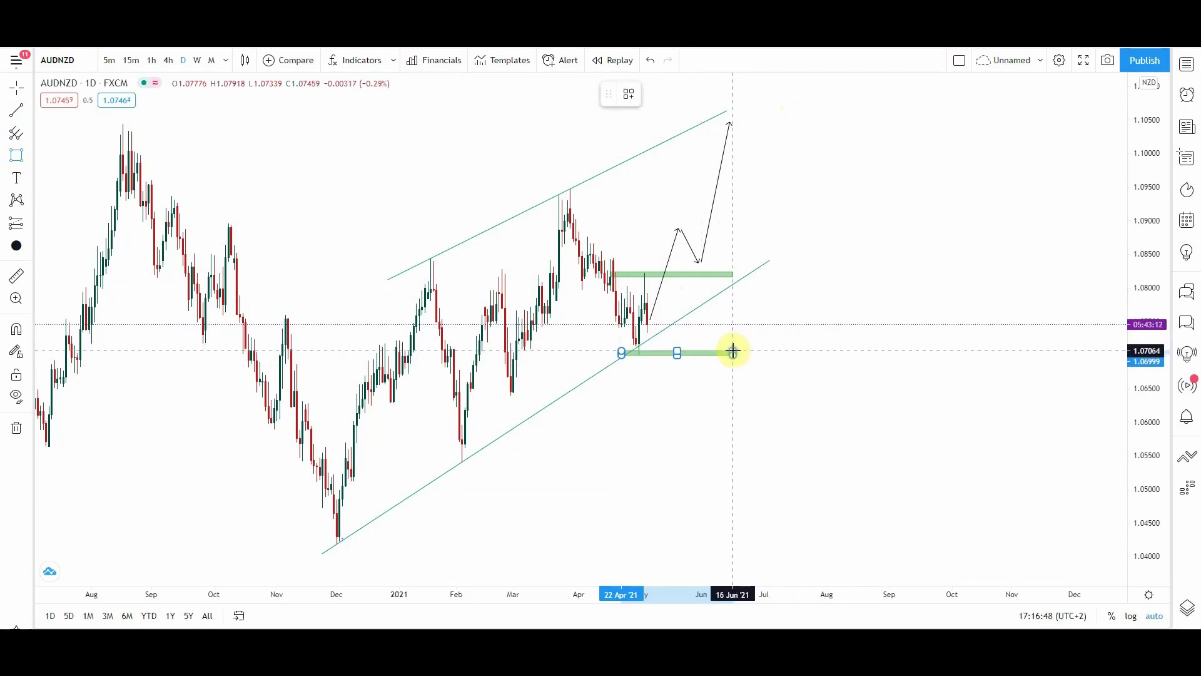
pyautogui.moveTo(733, 351); pyautogui.dragTo(733, 352)
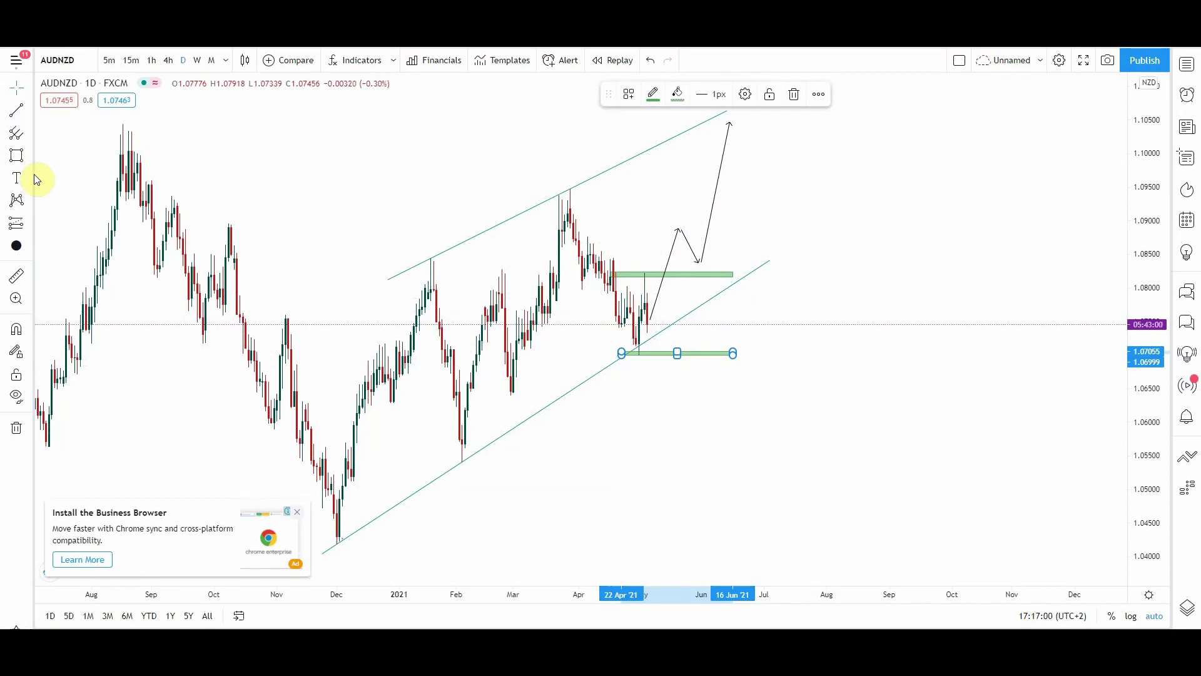
pyautogui.click(626, 229)
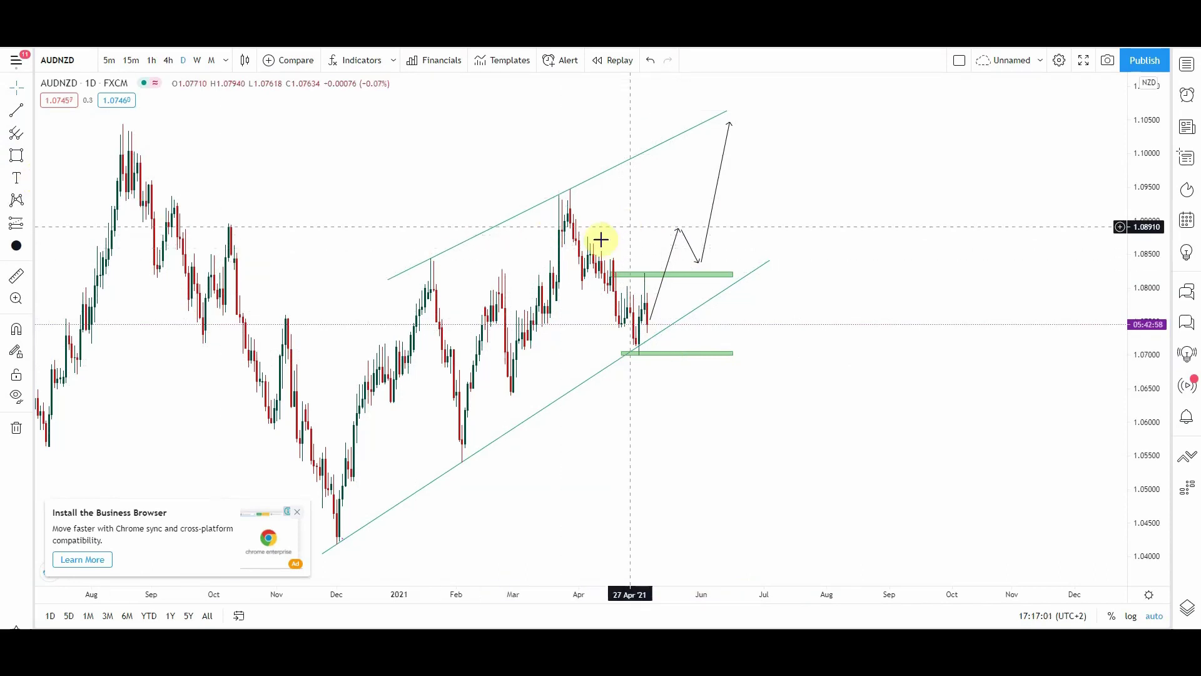
pyautogui.click(28, 157)
pyautogui.click(69, 155)
pyautogui.moveTo(647, 291)
pyautogui.mouseDown()
pyautogui.moveTo(651, 325)
pyautogui.moveTo(679, 231)
pyautogui.mouseUp()
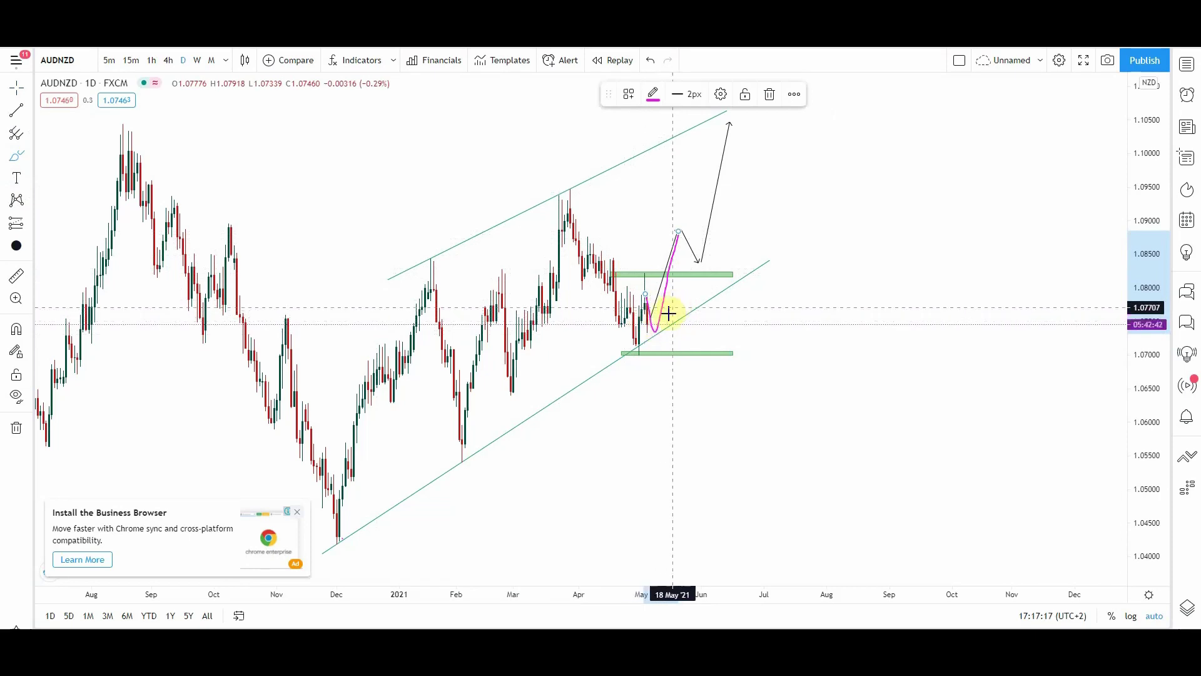
pyautogui.moveTo(647, 309)
pyautogui.mouseDown()
pyautogui.moveTo(683, 221)
pyautogui.moveTo(708, 260)
pyautogui.moveTo(724, 177)
pyautogui.moveTo(761, 204)
pyautogui.moveTo(785, 132)
pyautogui.moveTo(824, 127)
pyautogui.mouseUp()
pyautogui.click(770, 94)
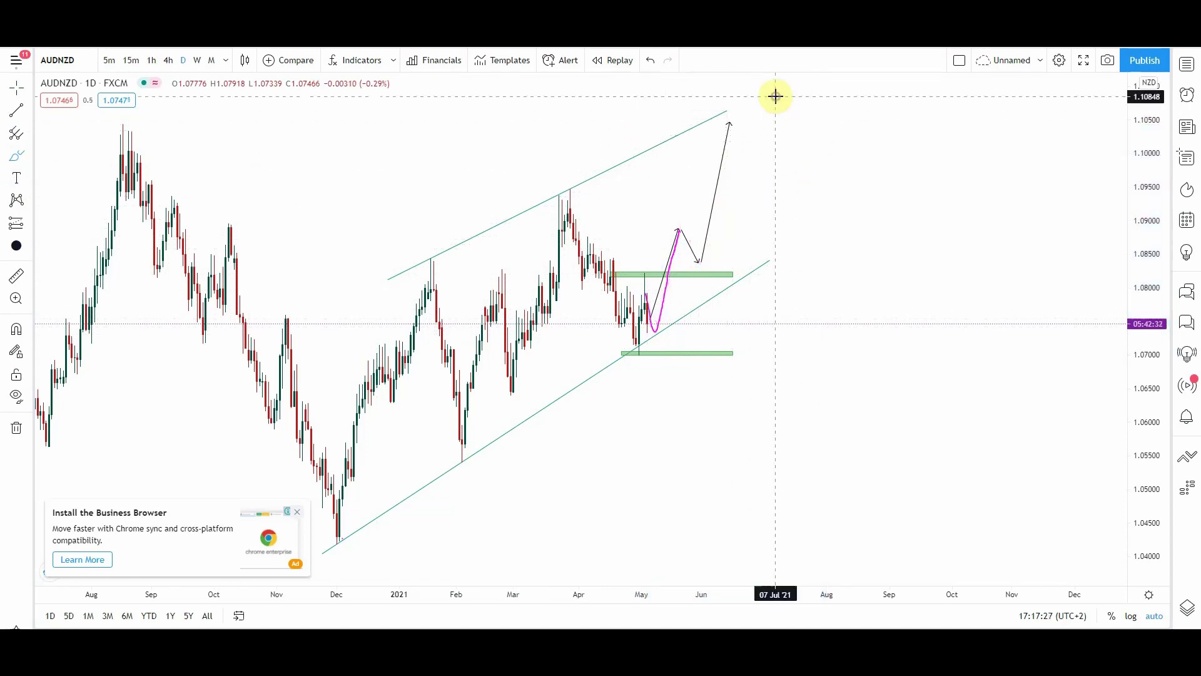
pyautogui.click(16, 88)
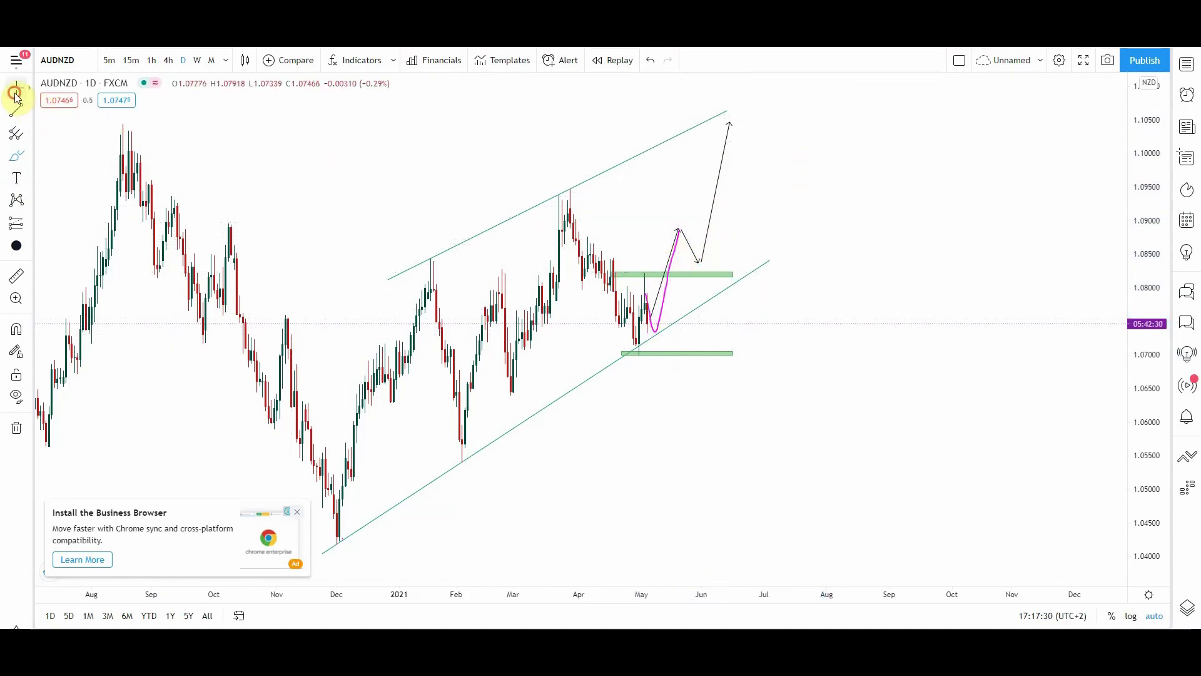
pyautogui.click(663, 299)
pyautogui.click(767, 100)
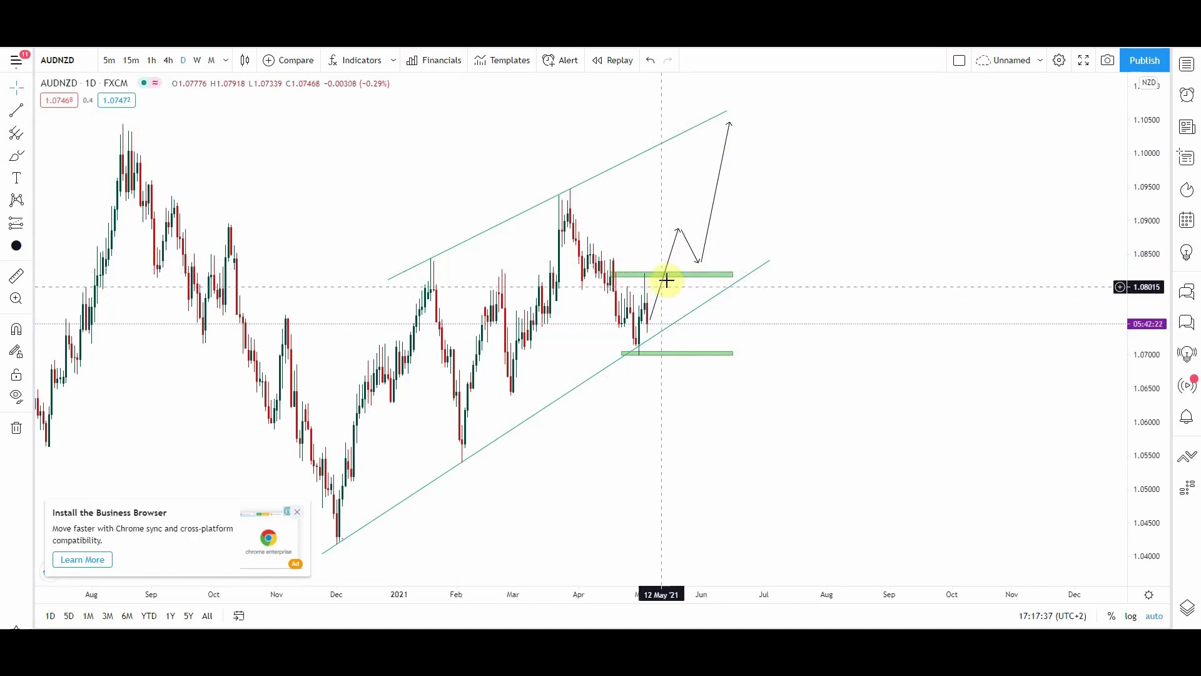
pyautogui.click(680, 231)
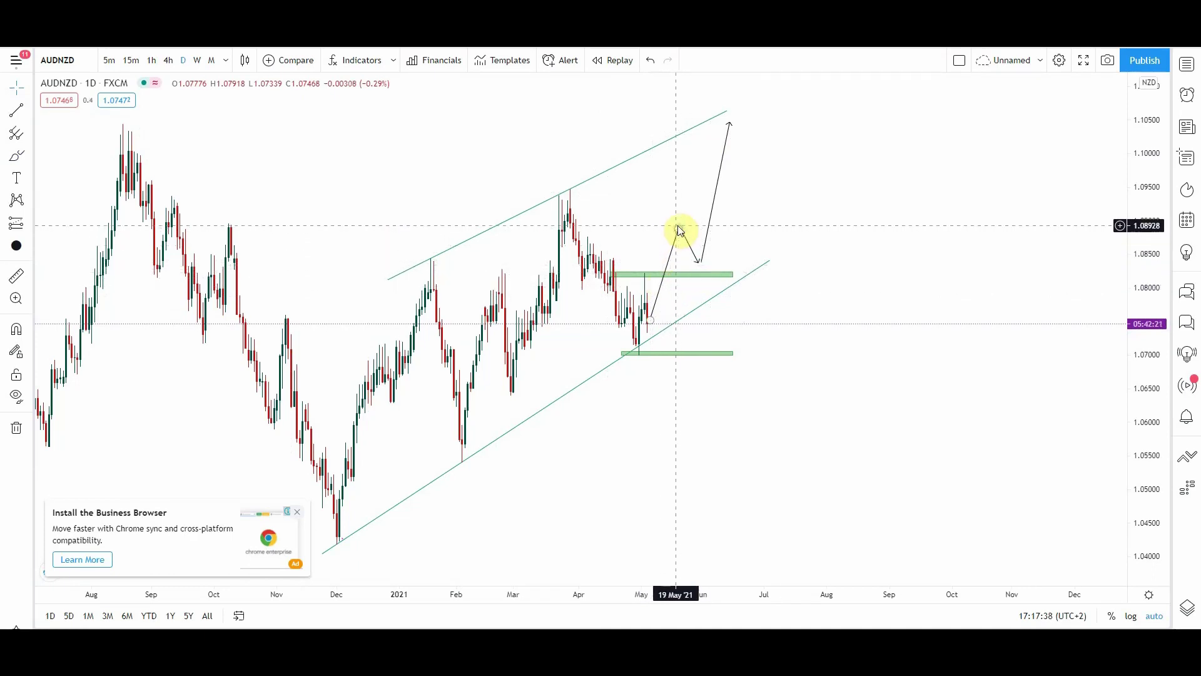
pyautogui.click(698, 269)
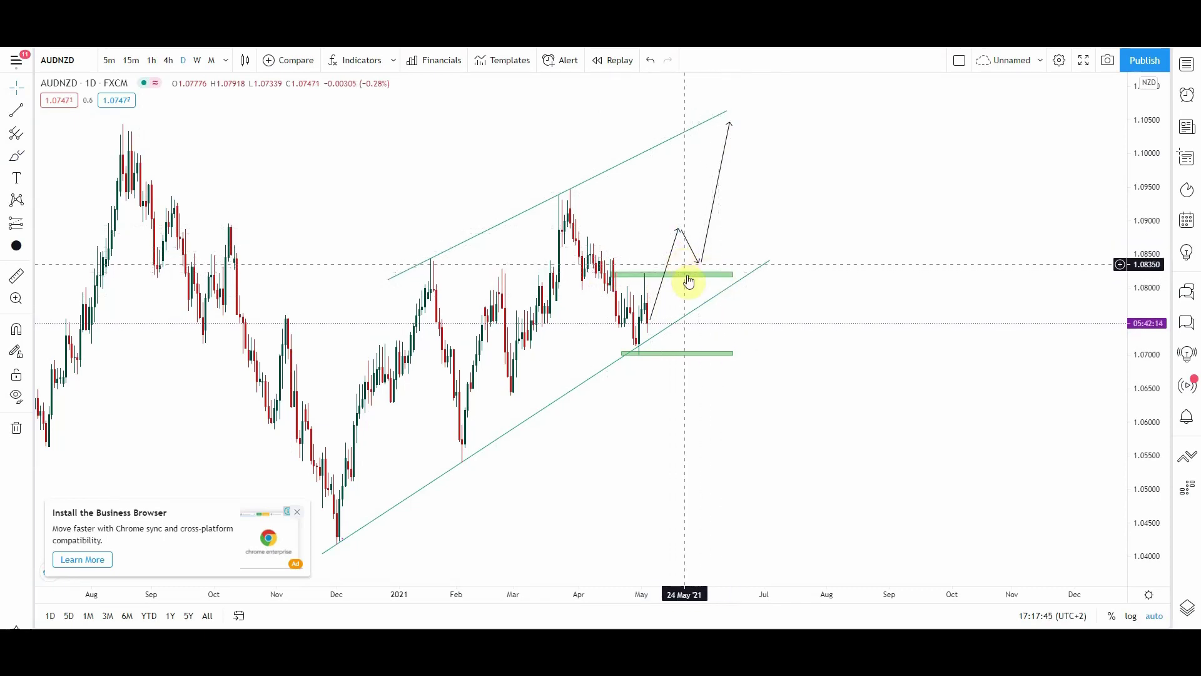
pyautogui.click(703, 264)
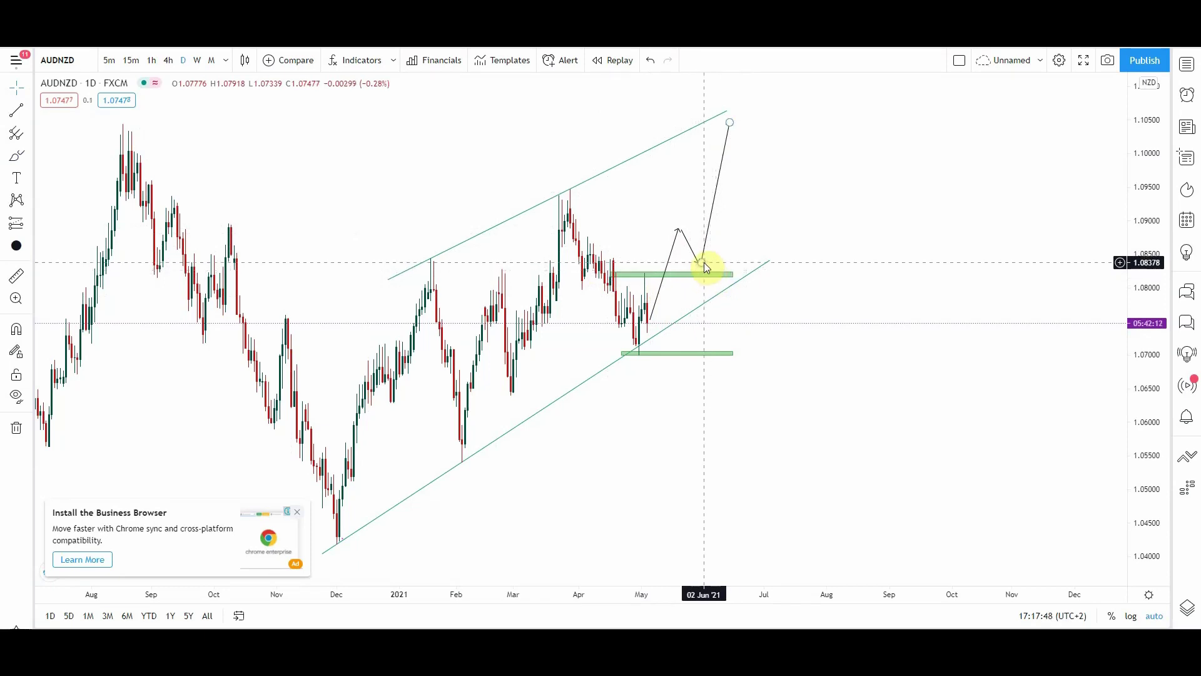
pyautogui.click(702, 282)
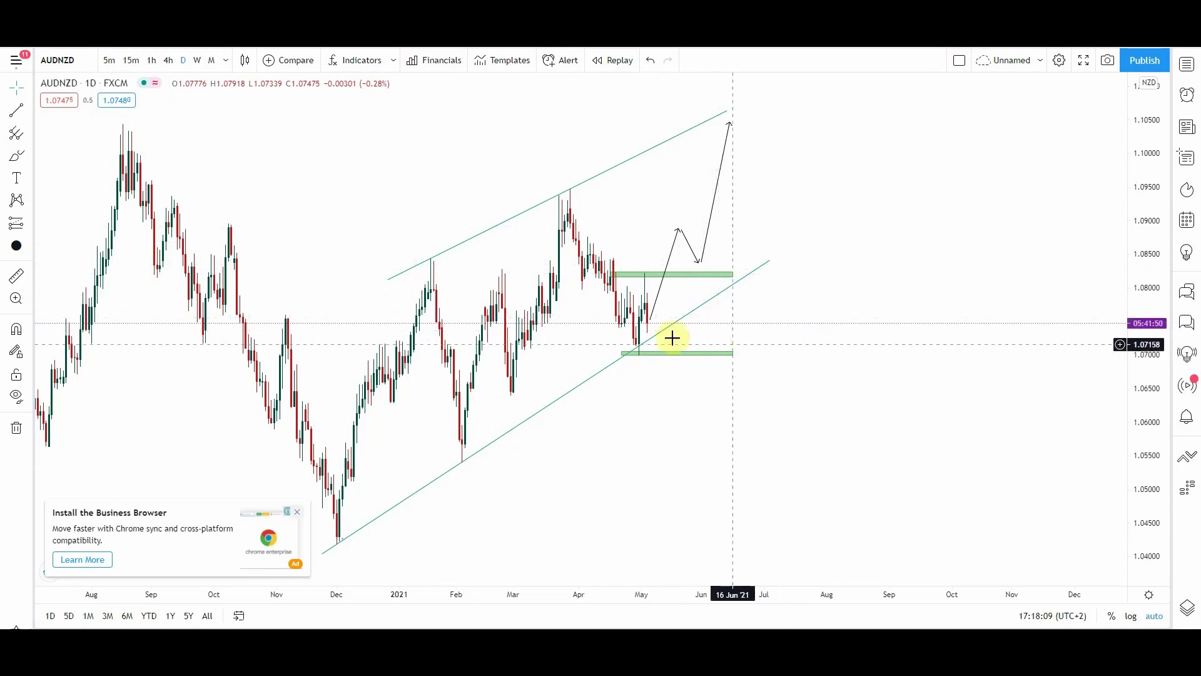
pyautogui.click(658, 355)
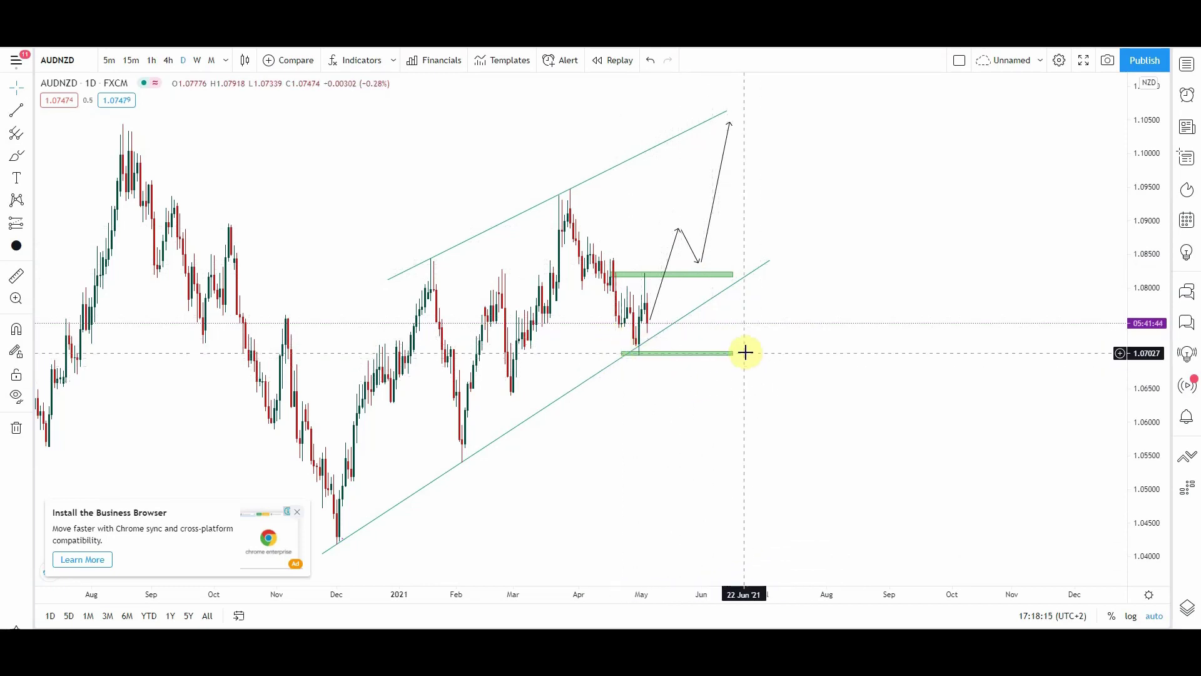
pyautogui.click(18, 160)
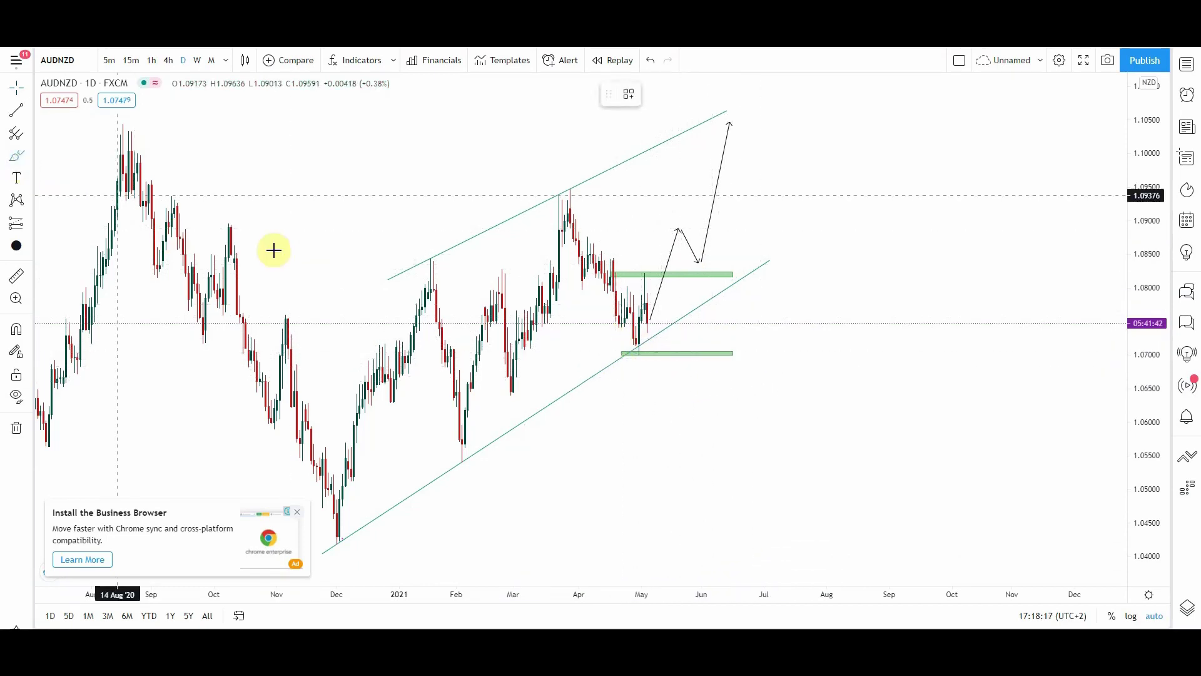
pyautogui.moveTo(651, 322); pyautogui.dragTo(652, 344)
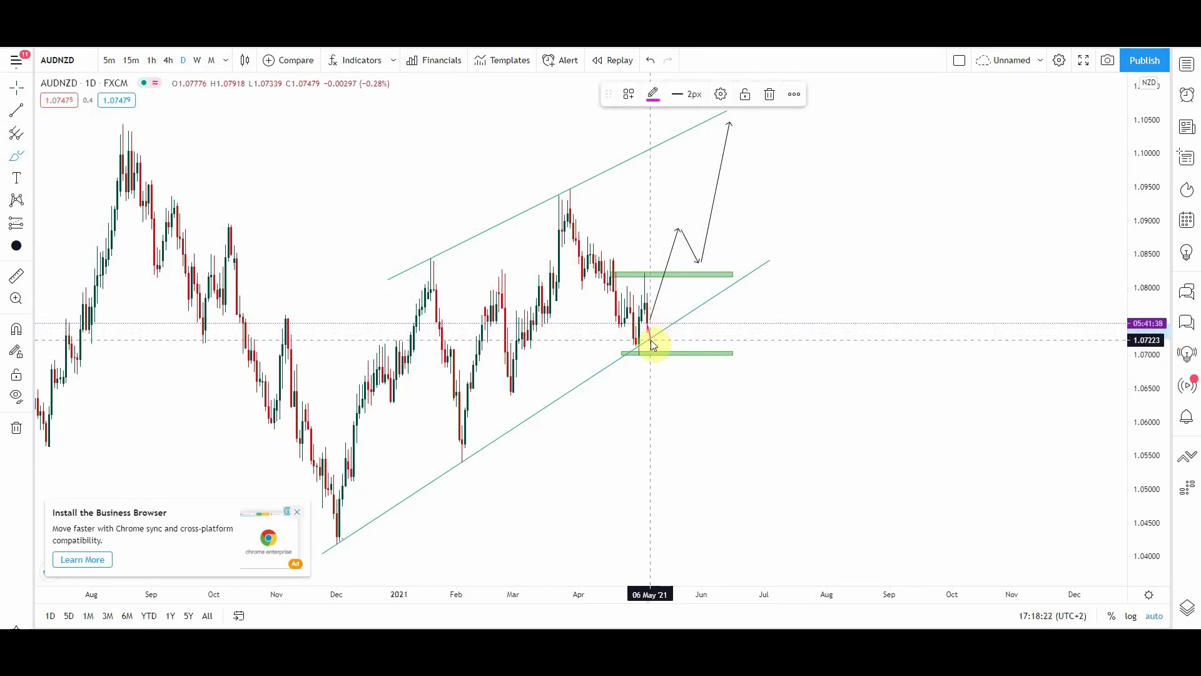
pyautogui.moveTo(651, 344); pyautogui.dragTo(658, 390)
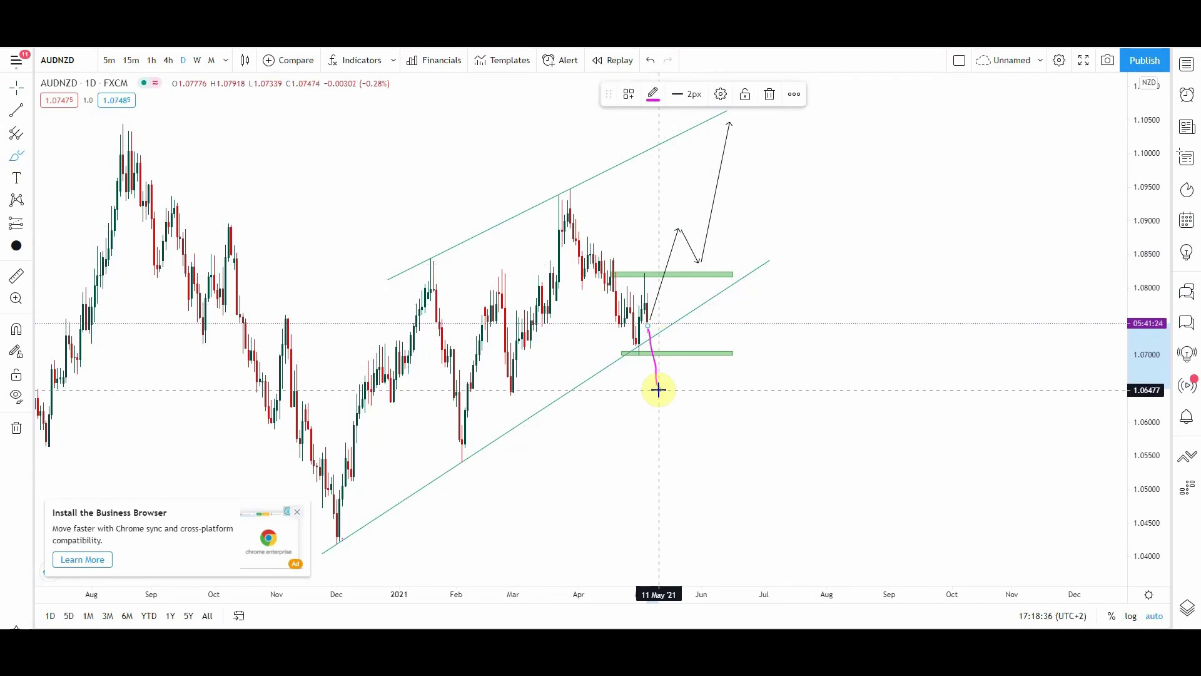
pyautogui.moveTo(661, 397); pyautogui.dragTo(701, 361)
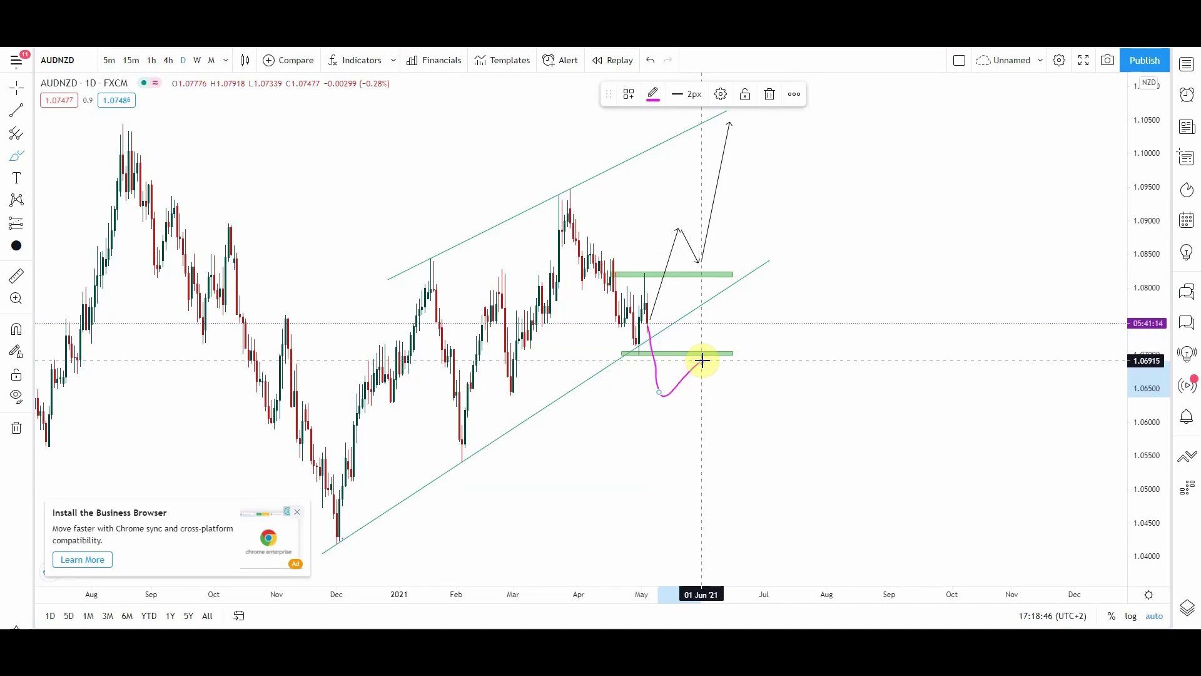
pyautogui.moveTo(702, 361)
pyautogui.mouseDown()
pyautogui.moveTo(715, 365)
pyautogui.moveTo(715, 388)
pyautogui.mouseUp()
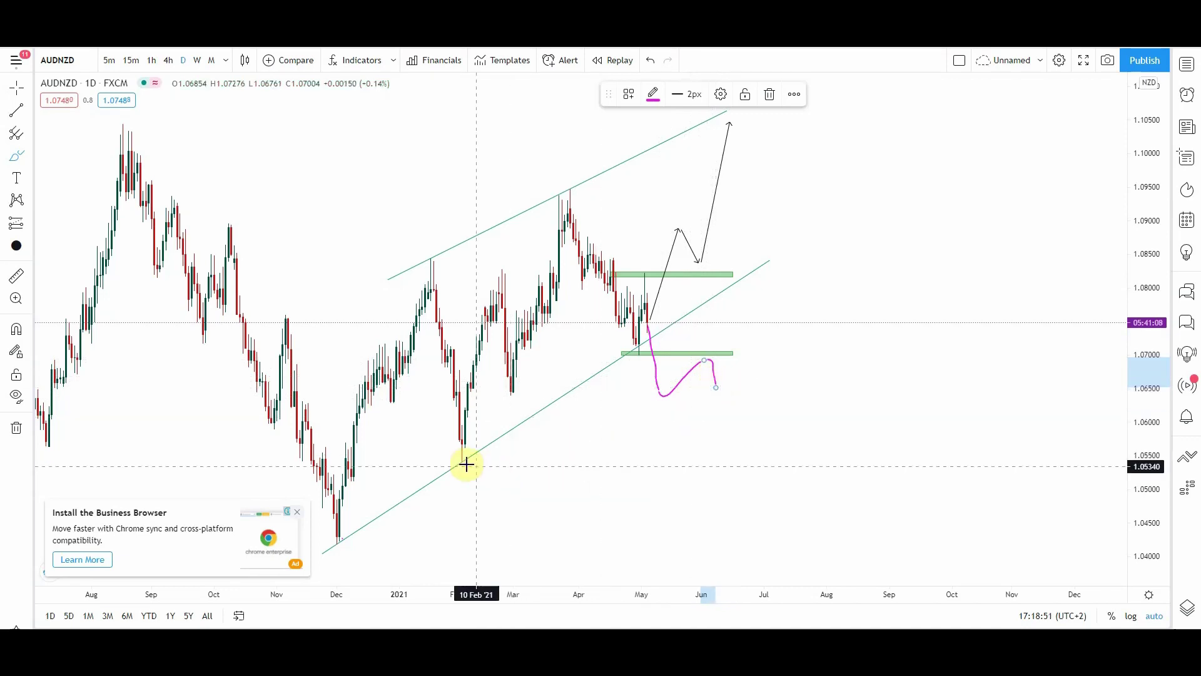
pyautogui.moveTo(451, 471)
pyautogui.mouseDown()
pyautogui.moveTo(470, 465)
pyautogui.moveTo(456, 461)
pyautogui.moveTo(627, 464)
pyautogui.mouseUp()
pyautogui.moveTo(331, 547); pyautogui.dragTo(770, 551)
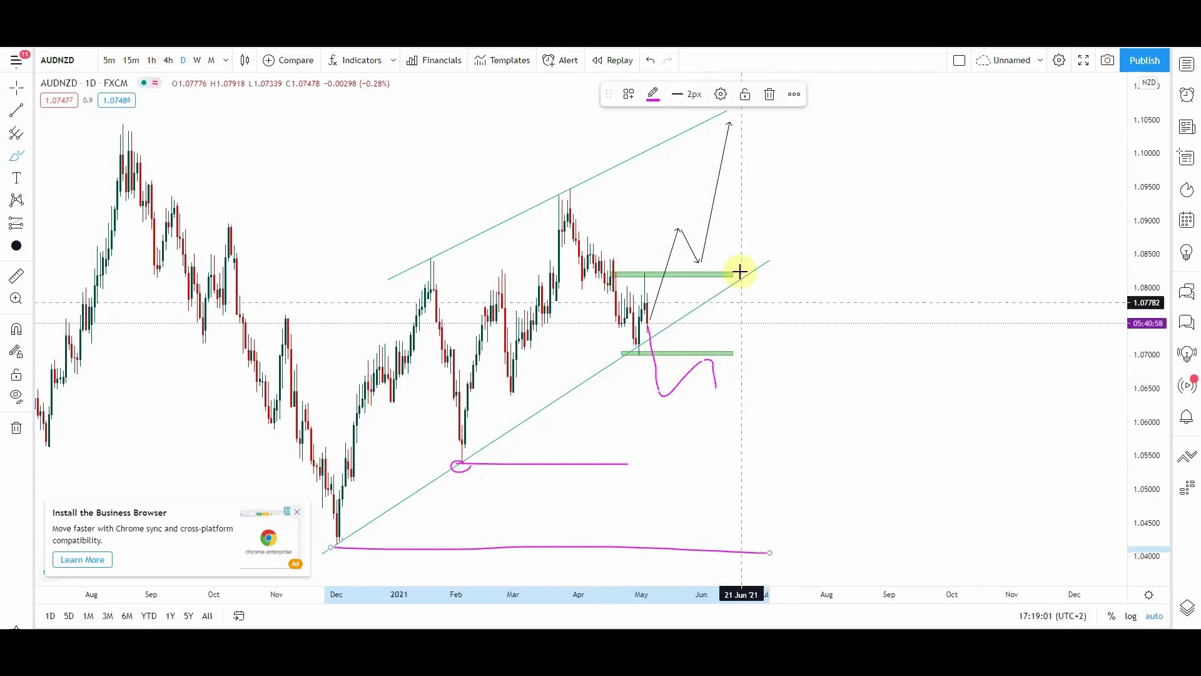
pyautogui.click(769, 93)
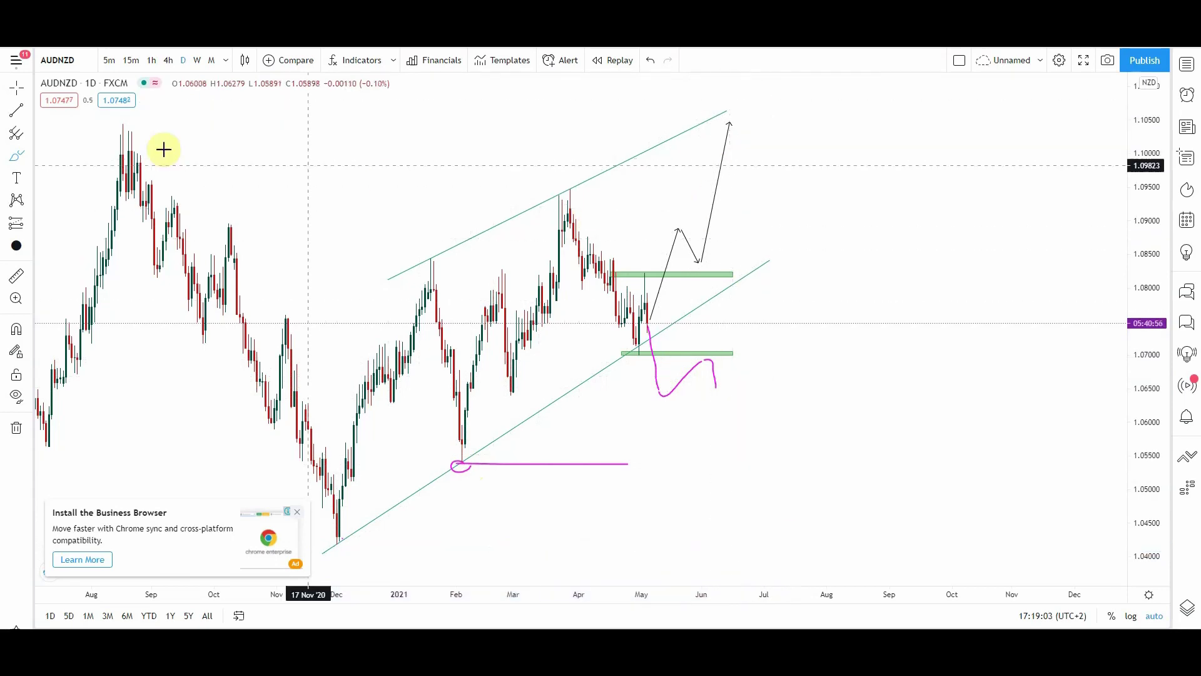
pyautogui.click(684, 377)
pyautogui.click(768, 99)
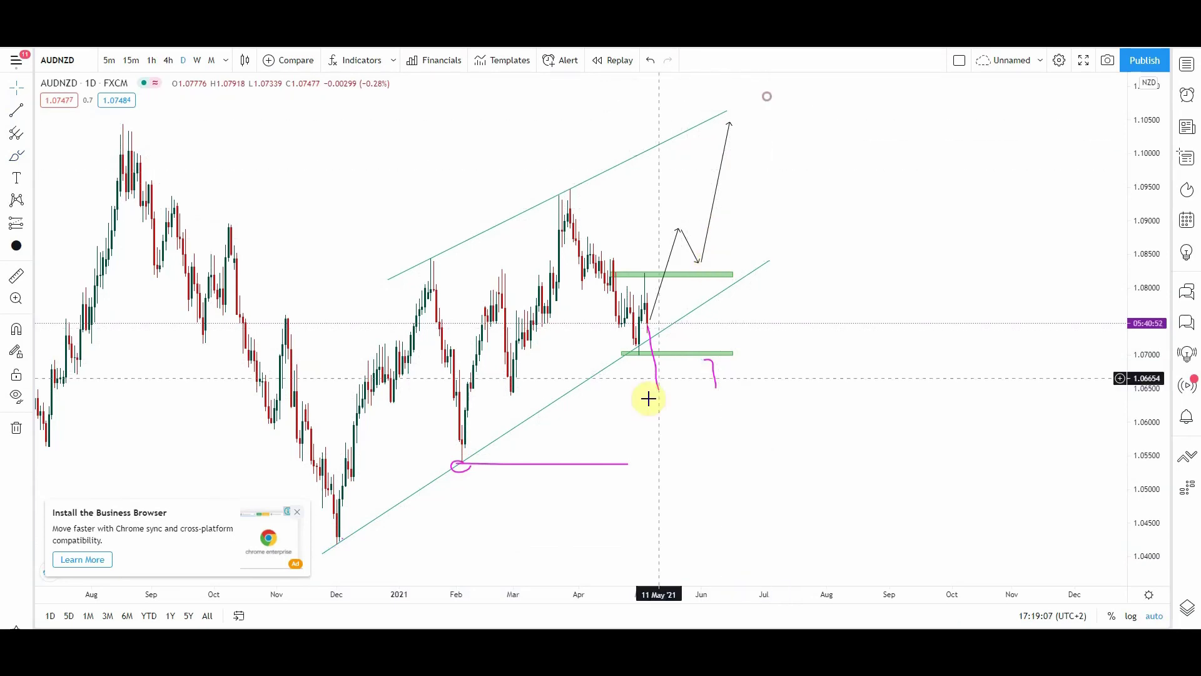
pyautogui.click(715, 375)
pyautogui.click(767, 97)
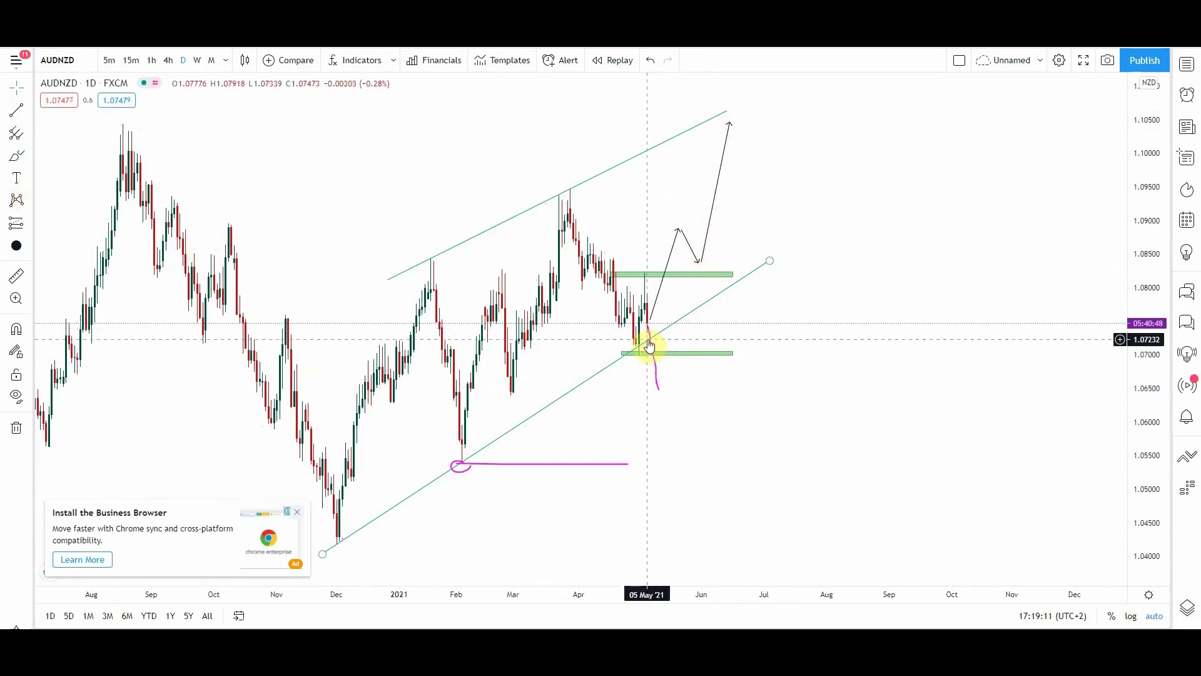
pyautogui.click(655, 348)
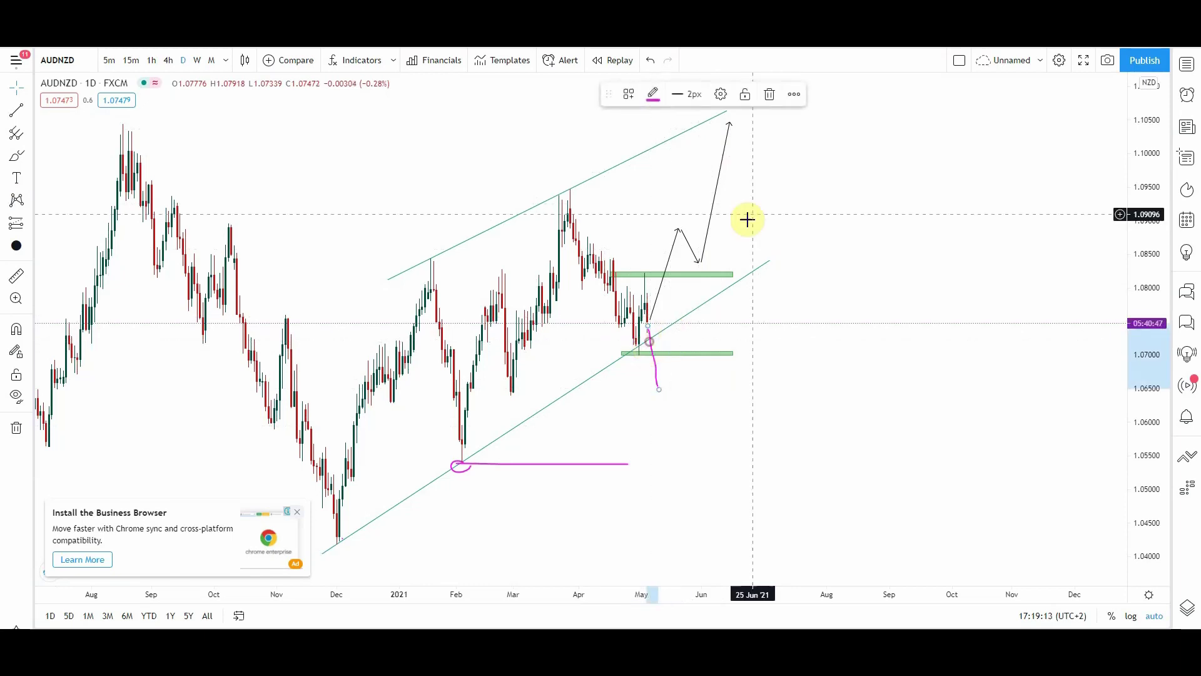
pyautogui.click(770, 97)
pyautogui.click(570, 463)
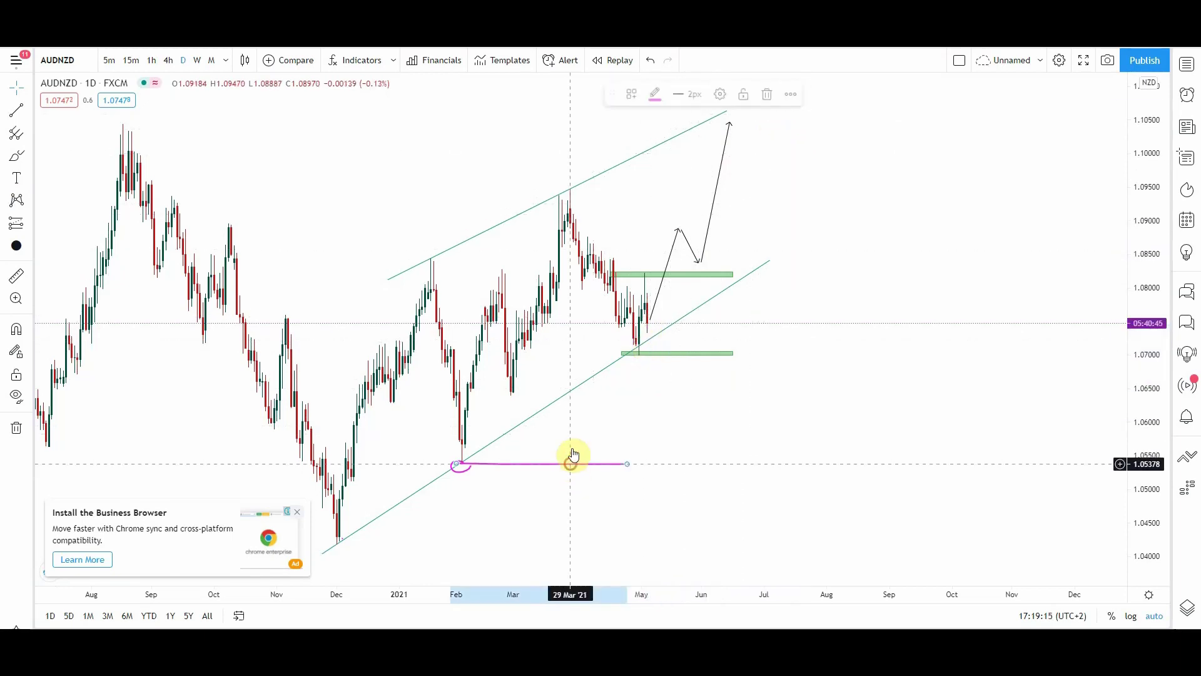
pyautogui.click(767, 95)
pyautogui.click(462, 469)
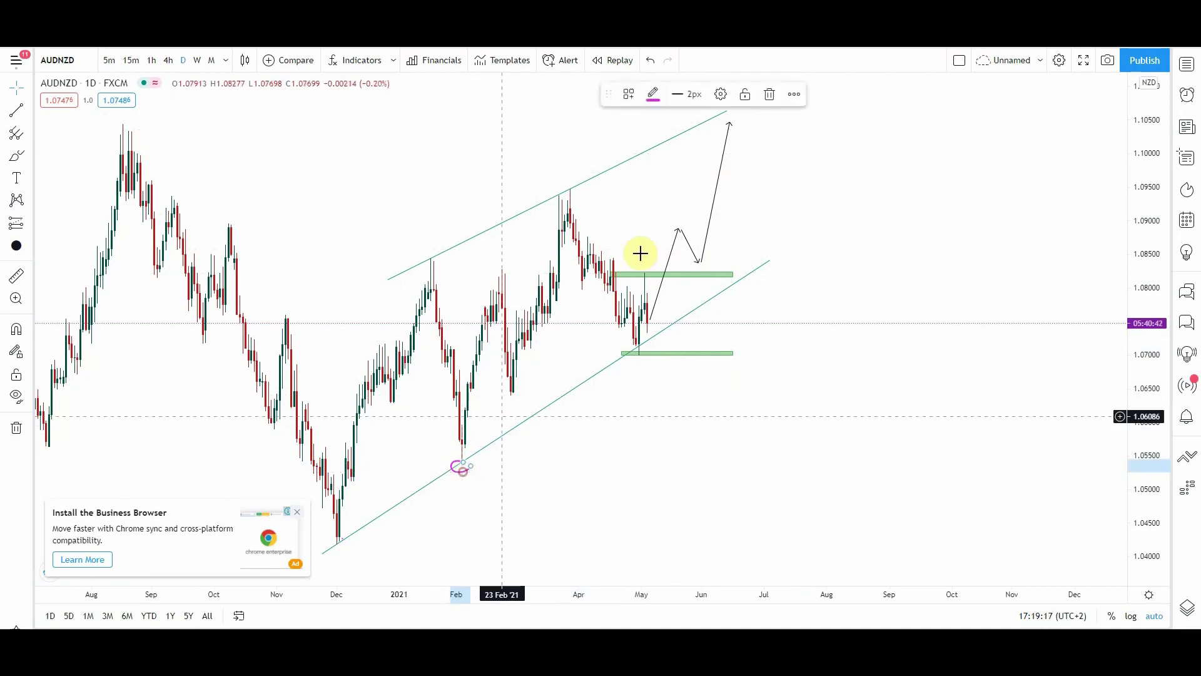
pyautogui.click(767, 95)
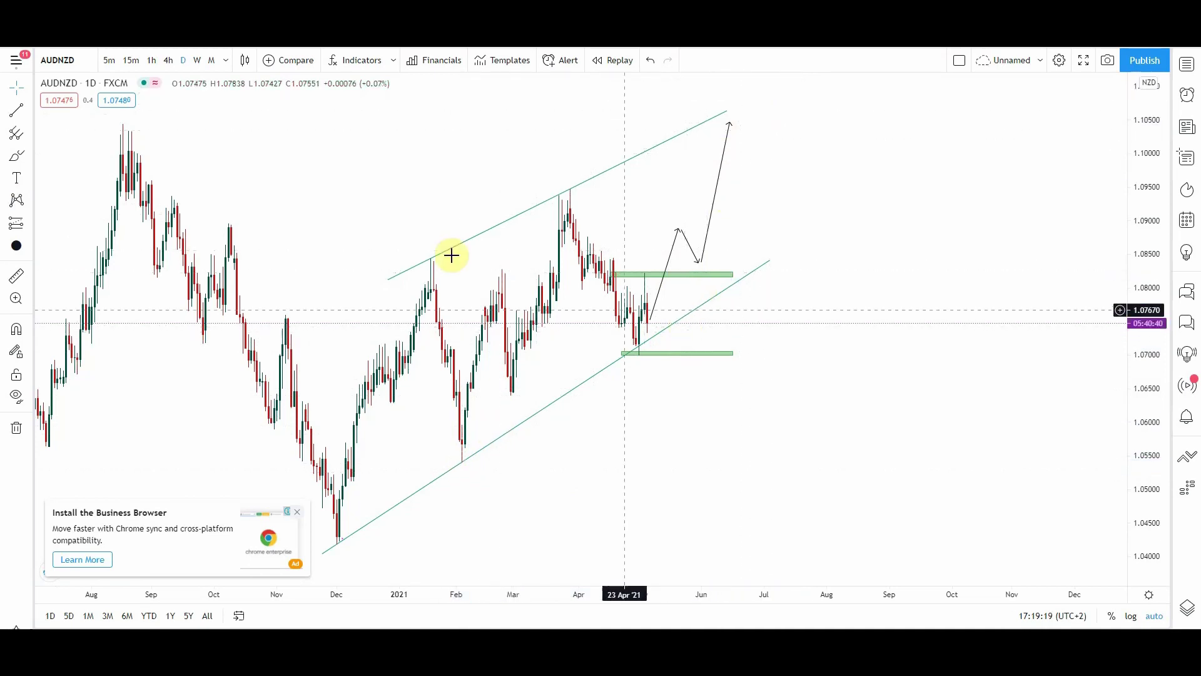
# - Brush a magenta path dipping to the lower zone, retesting the upper zone, then rallying toward 1.0993
pyautogui.click(16, 156)
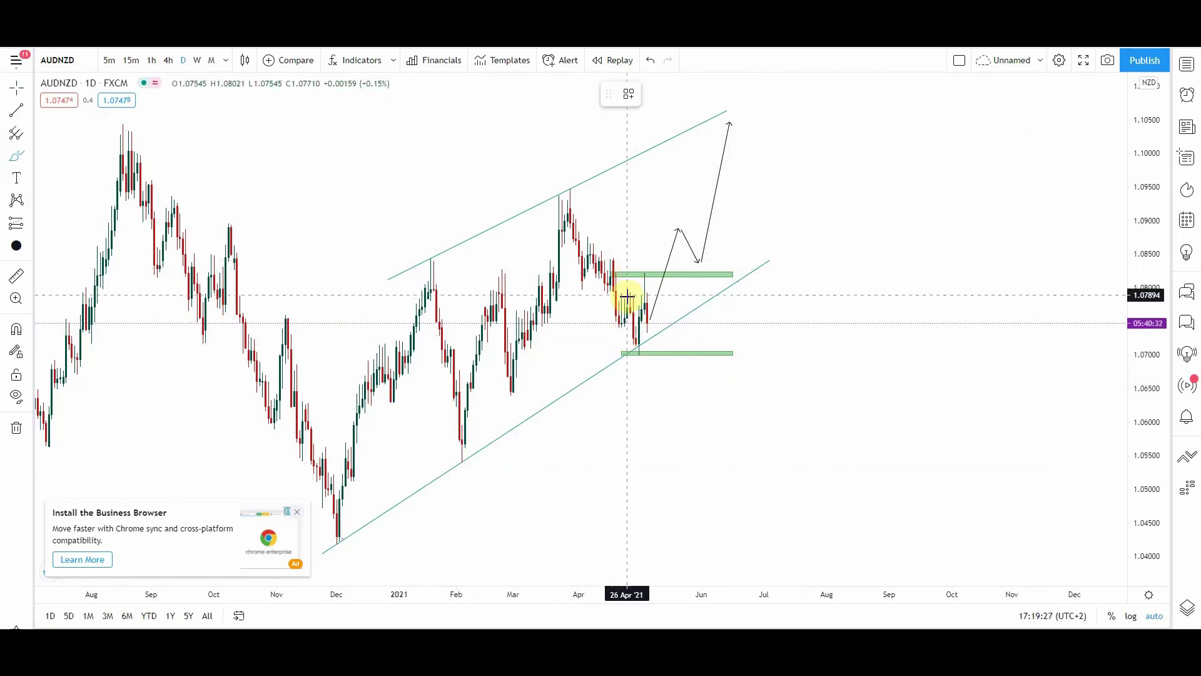
pyautogui.moveTo(629, 307)
pyautogui.mouseDown()
pyautogui.moveTo(639, 351)
pyautogui.moveTo(645, 271)
pyautogui.moveTo(652, 325)
pyautogui.mouseUp()
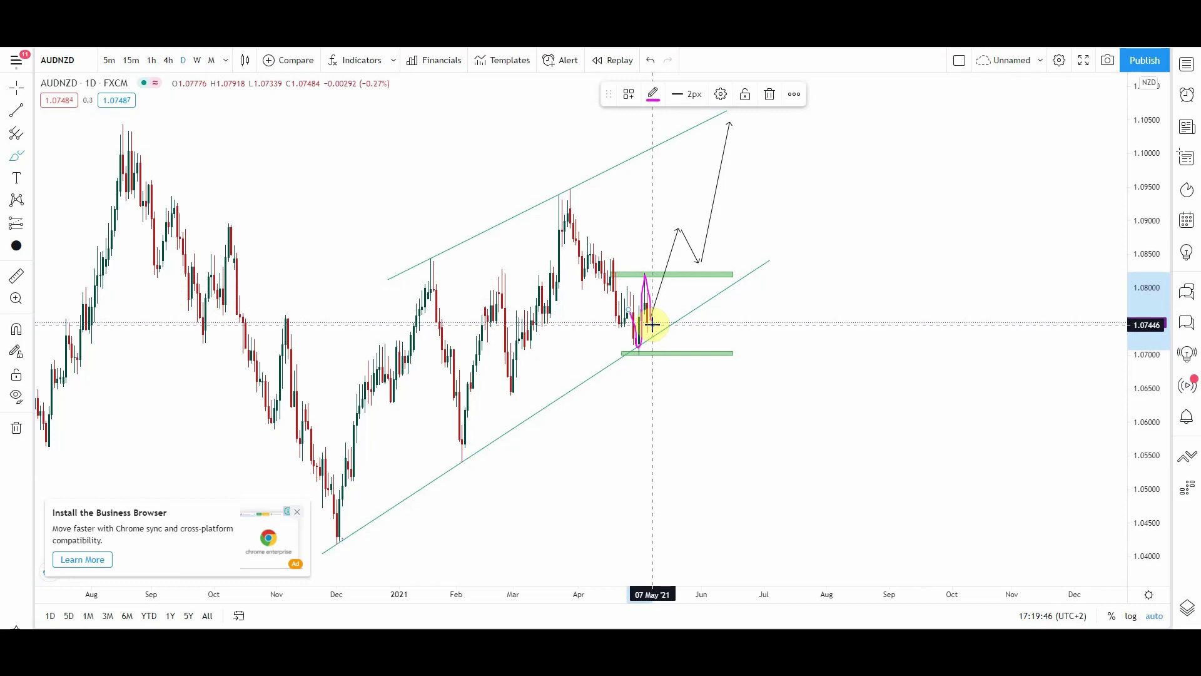
pyautogui.moveTo(653, 325)
pyautogui.mouseDown()
pyautogui.moveTo(681, 225)
pyautogui.moveTo(706, 265)
pyautogui.moveTo(684, 261)
pyautogui.moveTo(710, 260)
pyautogui.moveTo(696, 263)
pyautogui.moveTo(743, 294)
pyautogui.mouseUp()
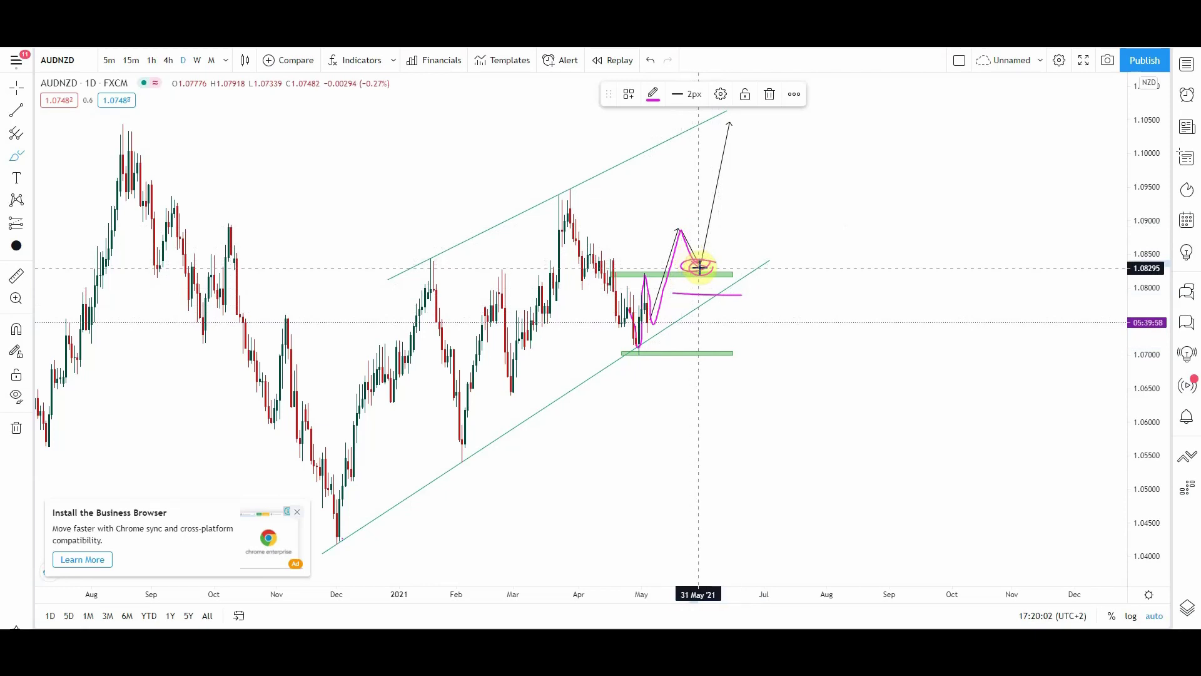
pyautogui.moveTo(699, 267)
pyautogui.mouseDown()
pyautogui.moveTo(713, 262)
pyautogui.moveTo(723, 157)
pyautogui.mouseUp()
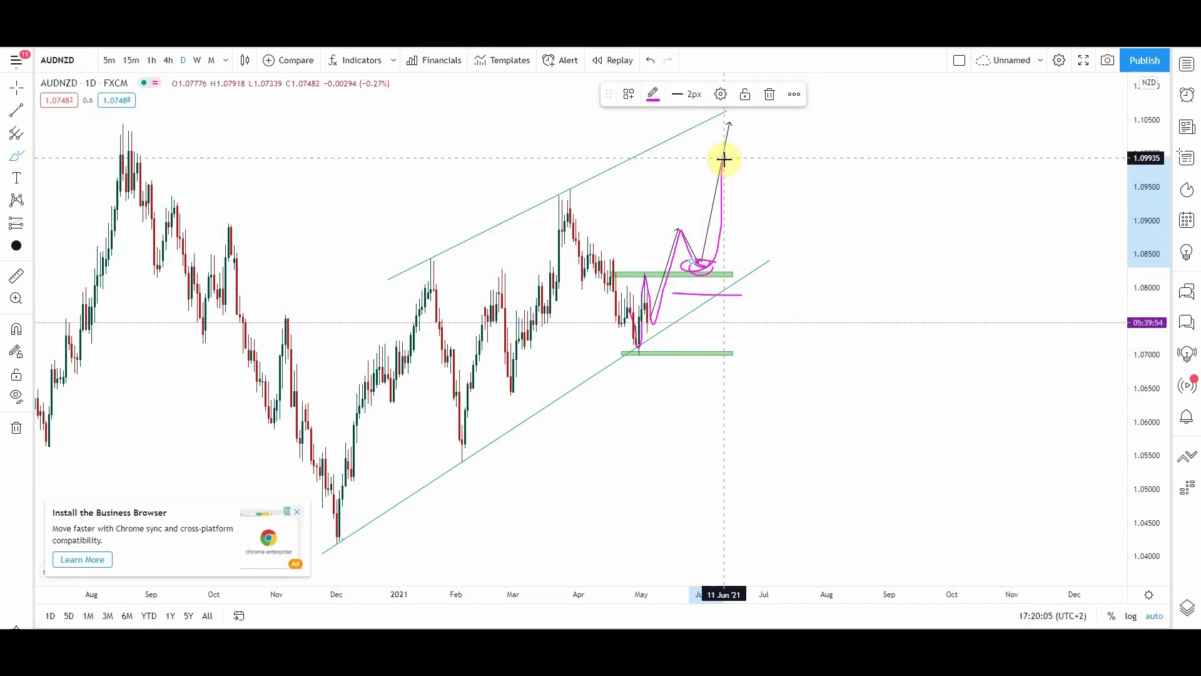